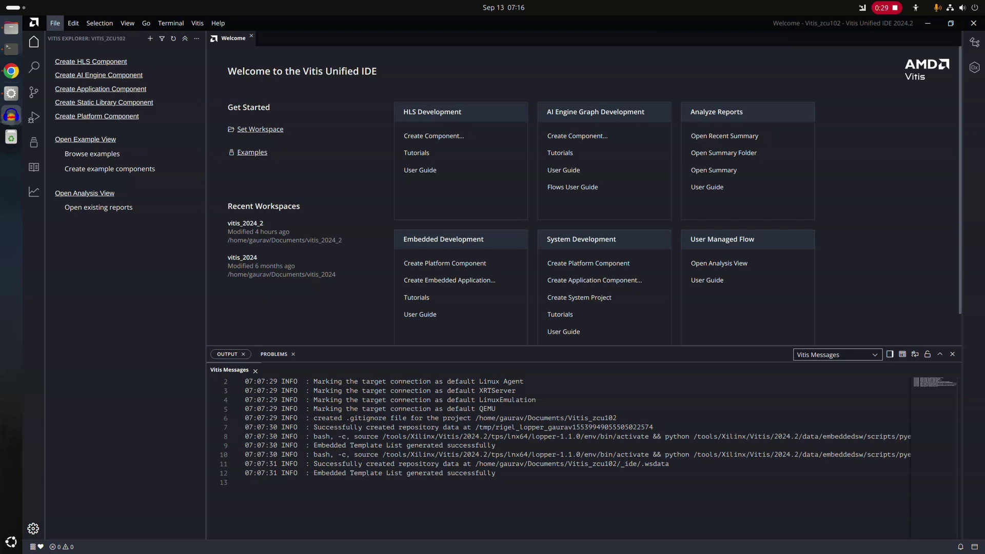
Step: Start a new platform component named zcu102_platform in the default workspace location and continue to the creation flow
{"action": "left_click", "coordinate": [55, 23]}
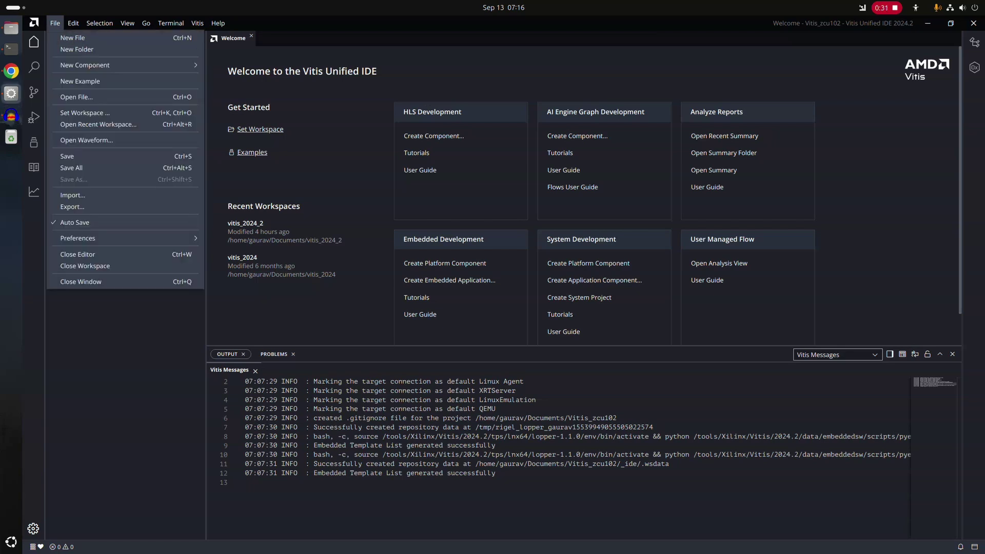
{"action": "mouse_move", "coordinate": [129, 65]}
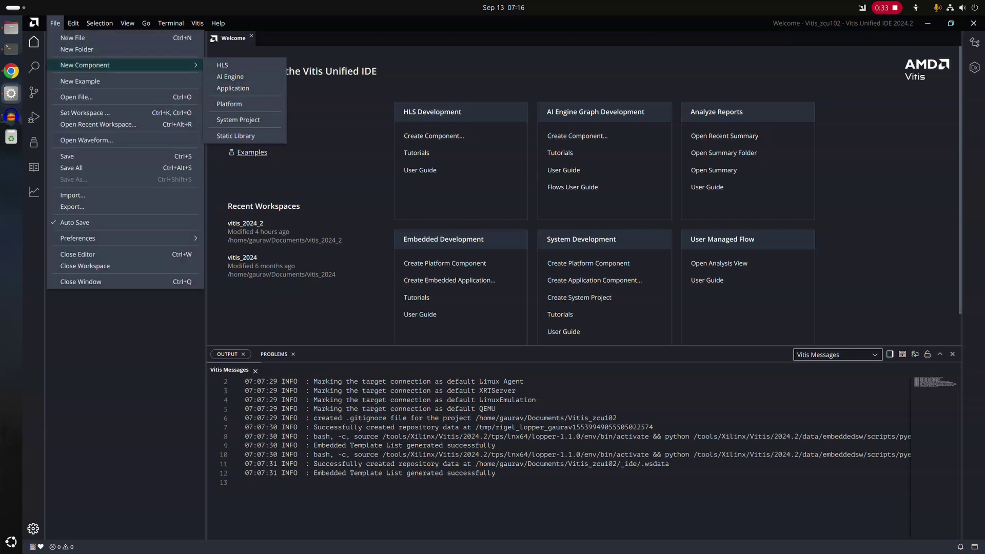
{"action": "left_click", "coordinate": [229, 104]}
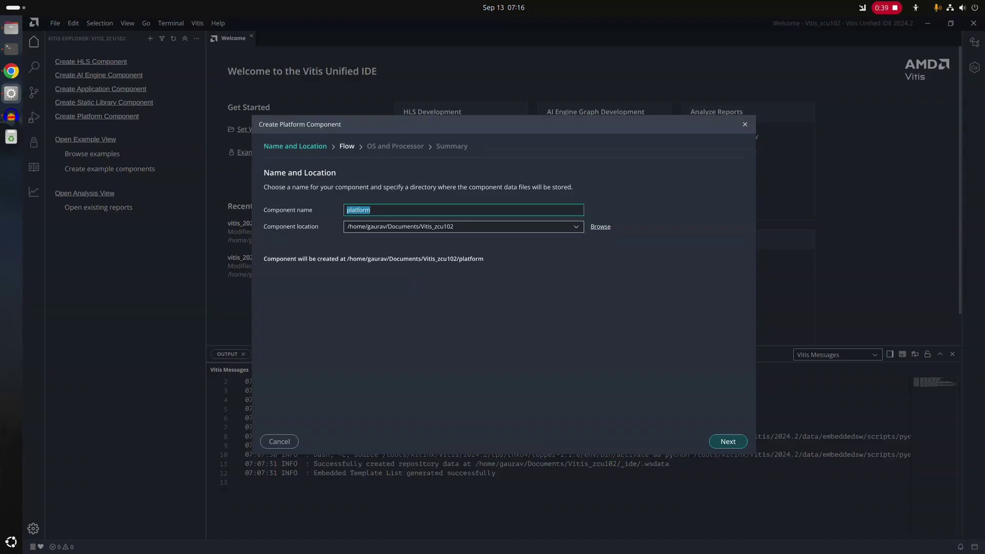
{"action": "type", "text": "z"}
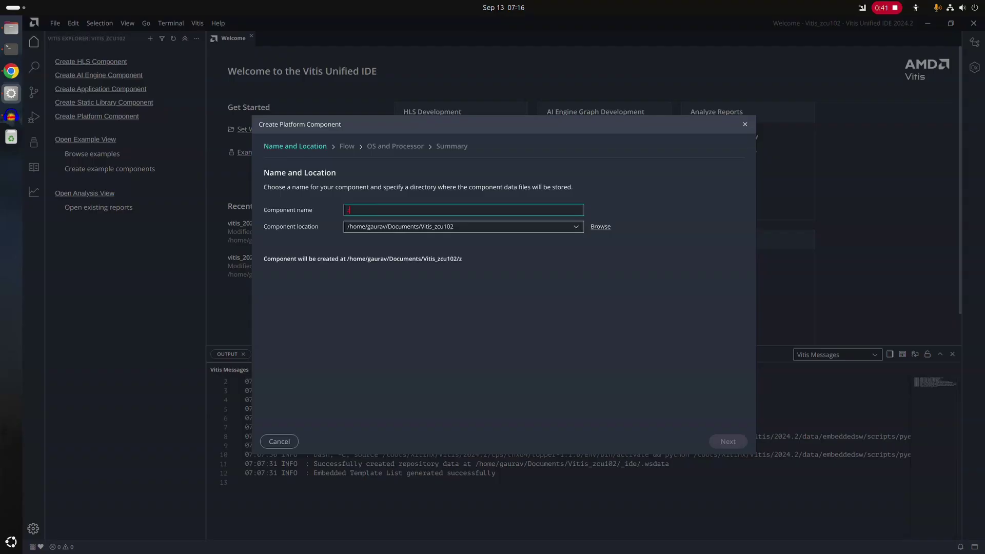
{"action": "type", "text": "cu102_plat"}
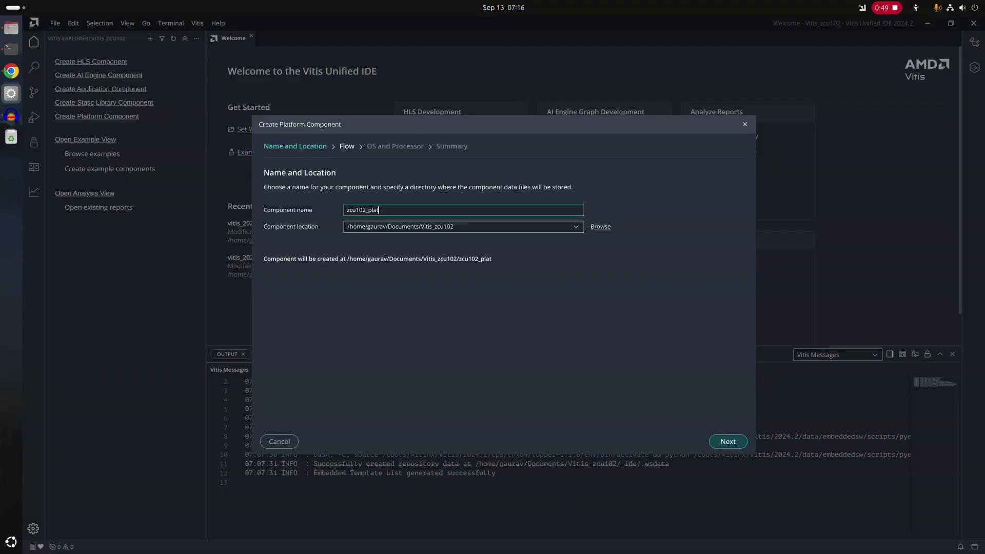
{"action": "type", "text": "fro"}
{"action": "type", "text": "rm"}
{"action": "key", "text": "Return"}
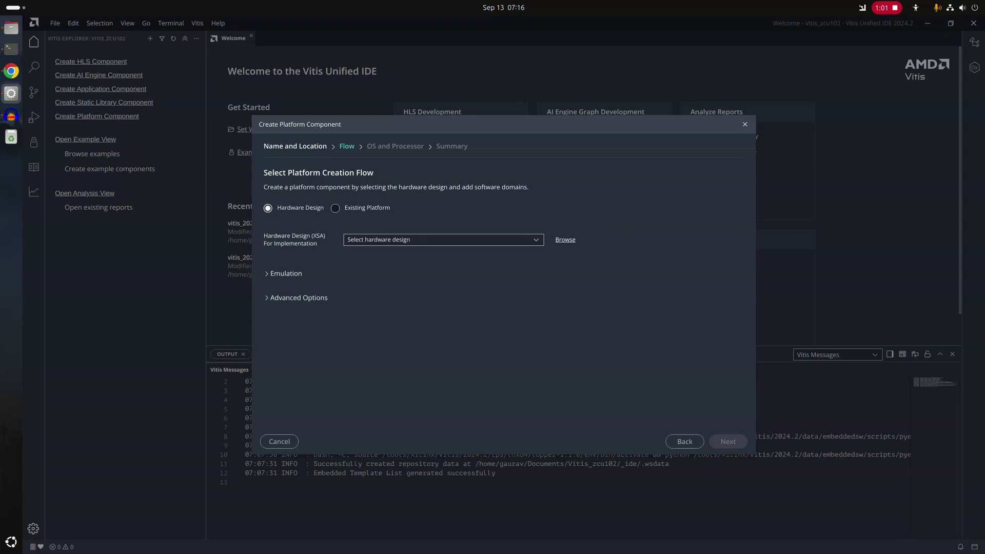
Step: Choose the built-in zcu102 fixed hardware design for the platform
{"action": "left_click", "coordinate": [444, 240]}
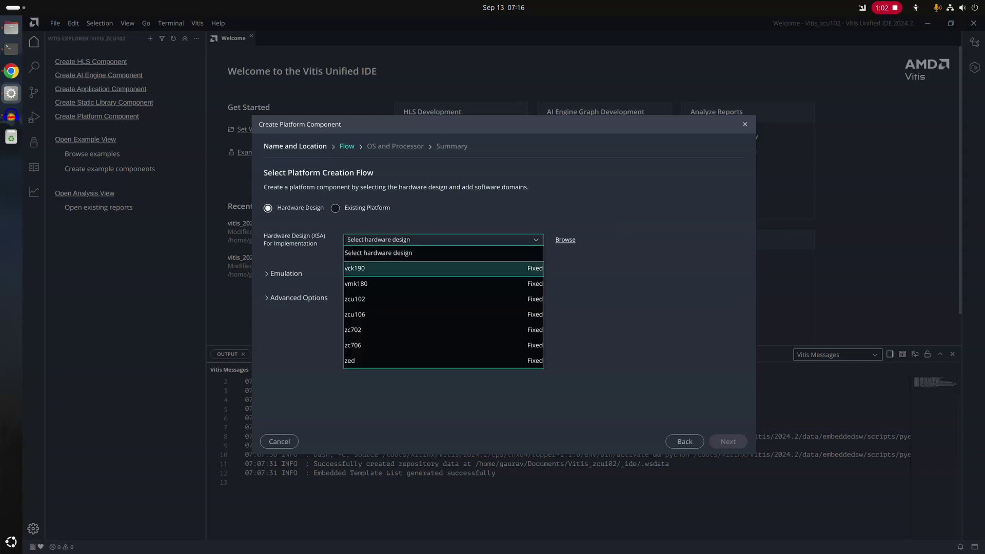
{"action": "key", "text": "Up"}
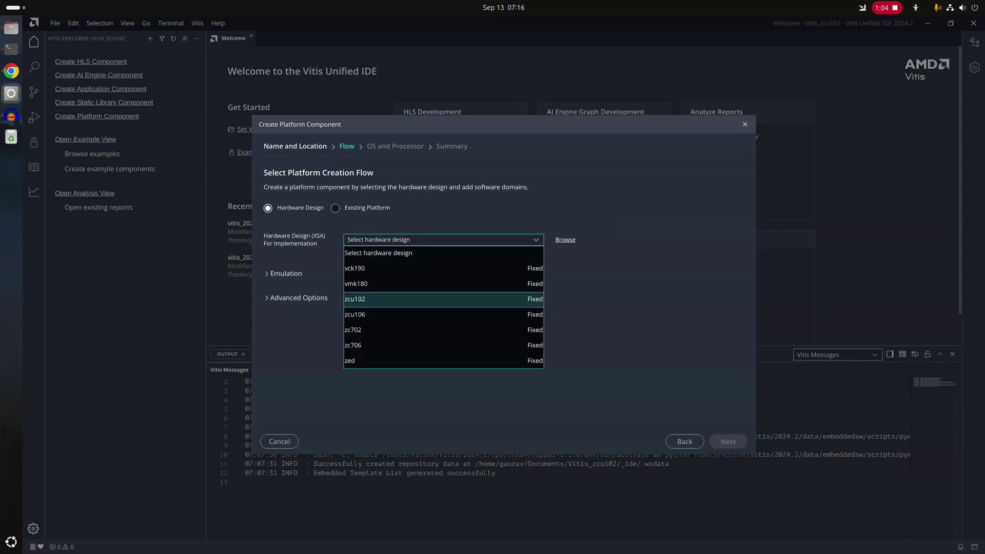
{"action": "key", "text": "Return"}
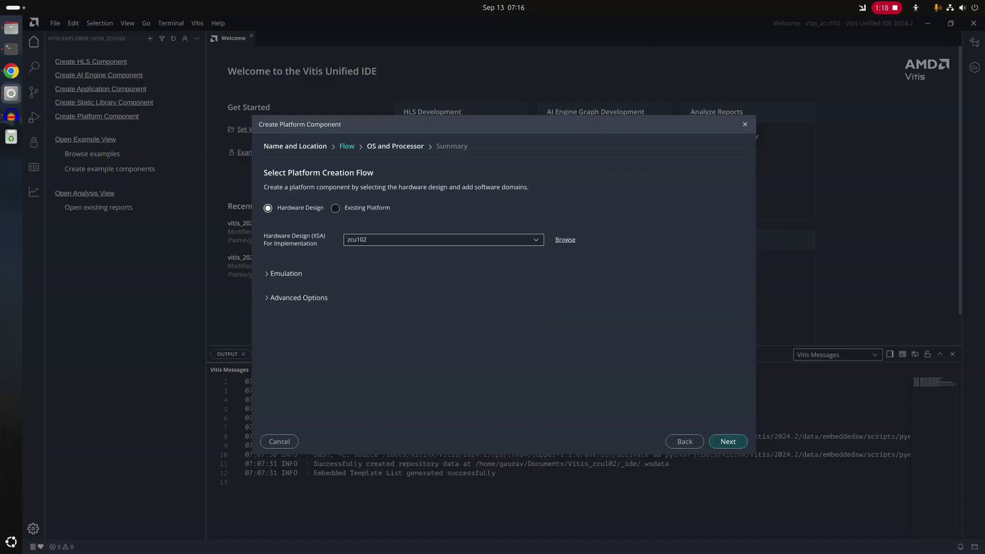
{"action": "left_click", "coordinate": [536, 240]}
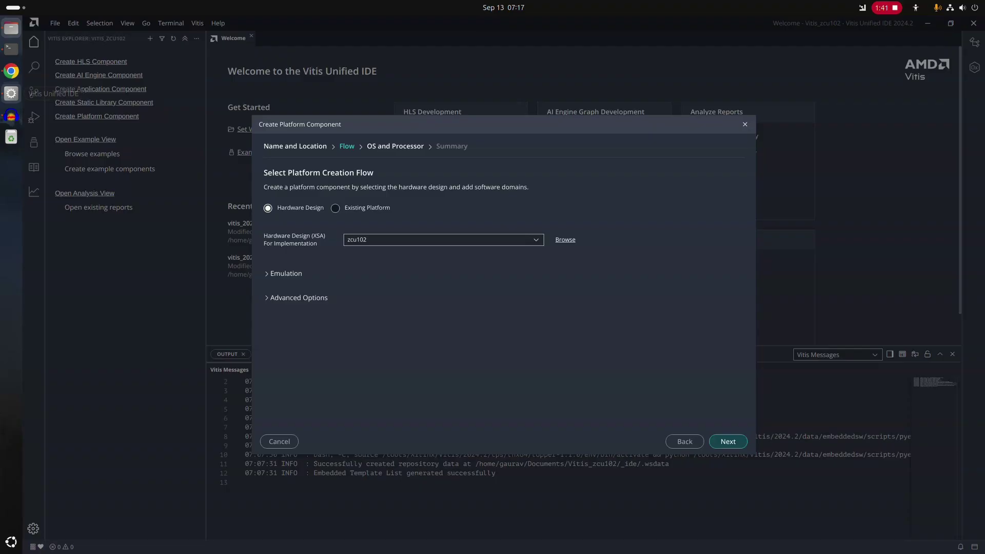
Step: Switch to Vivado and export the block design's hardware platform as a pre-synthesis XSA named design_1_wrapper_zcu102
{"action": "left_click", "coordinate": [11, 115]}
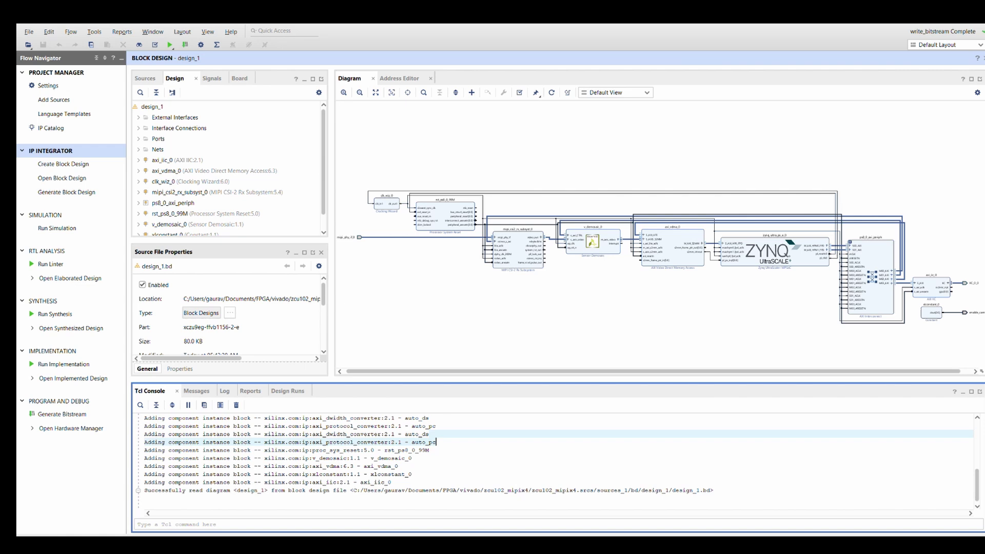
{"action": "left_click", "coordinate": [29, 32]}
{"action": "mouse_move", "coordinate": [50, 200]}
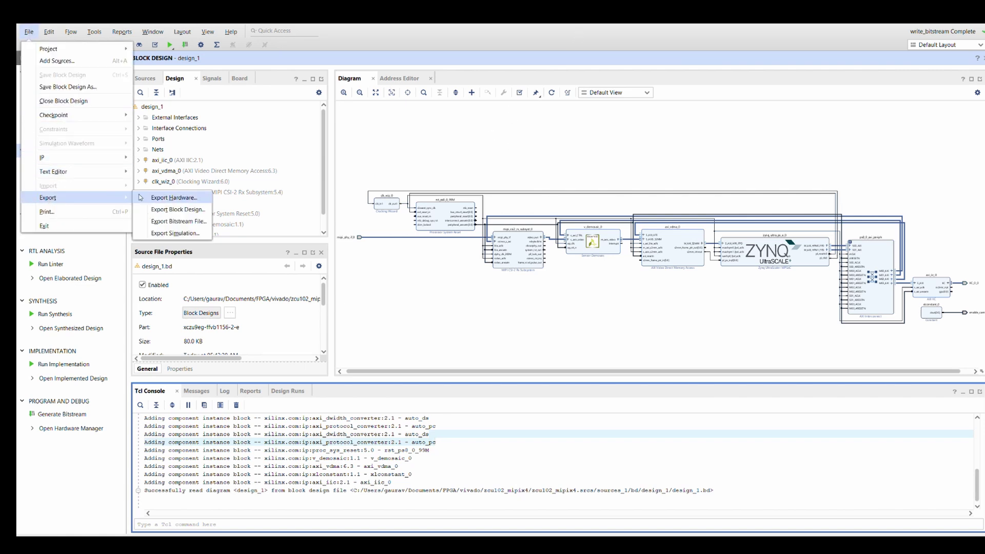
{"action": "left_click", "coordinate": [154, 200]}
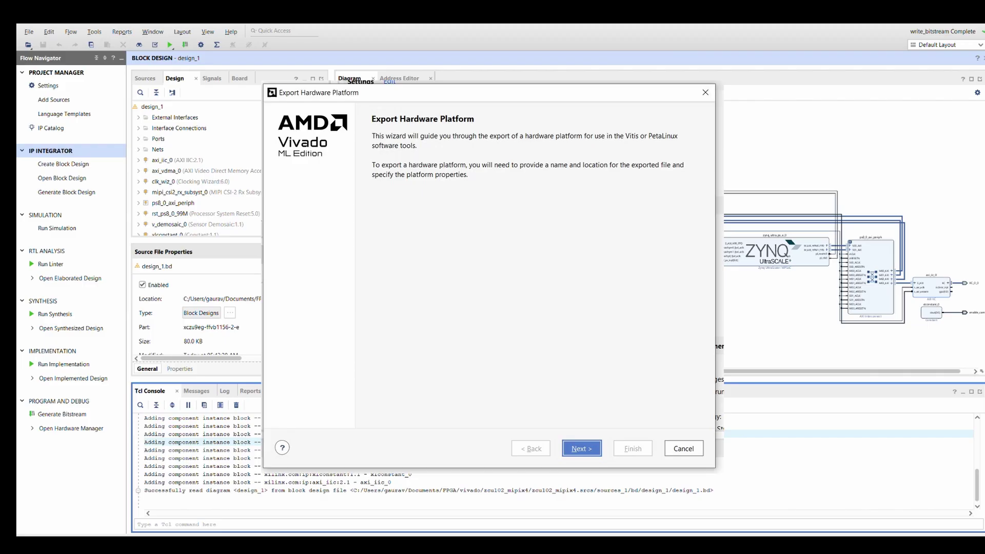
{"action": "key", "text": "Return"}
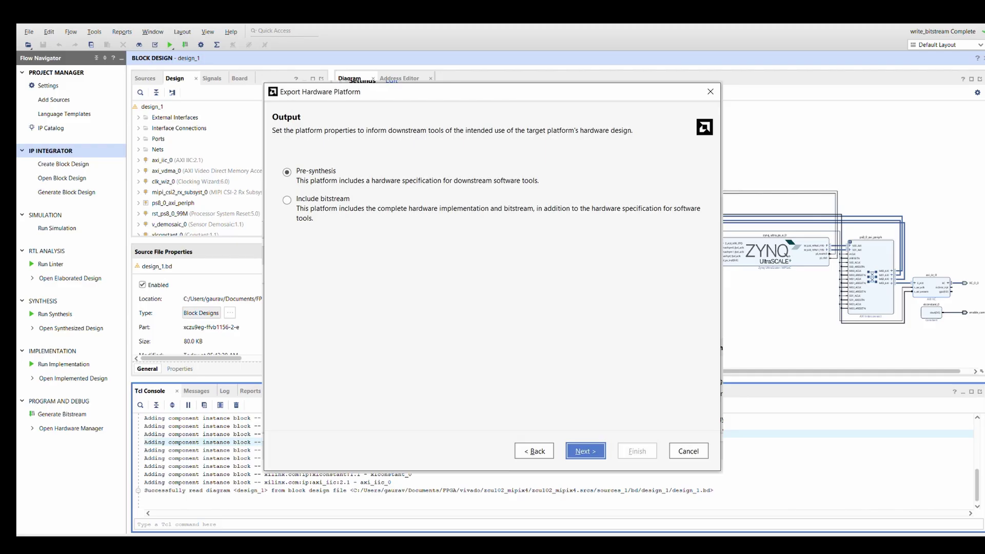
{"action": "key", "text": "Return"}
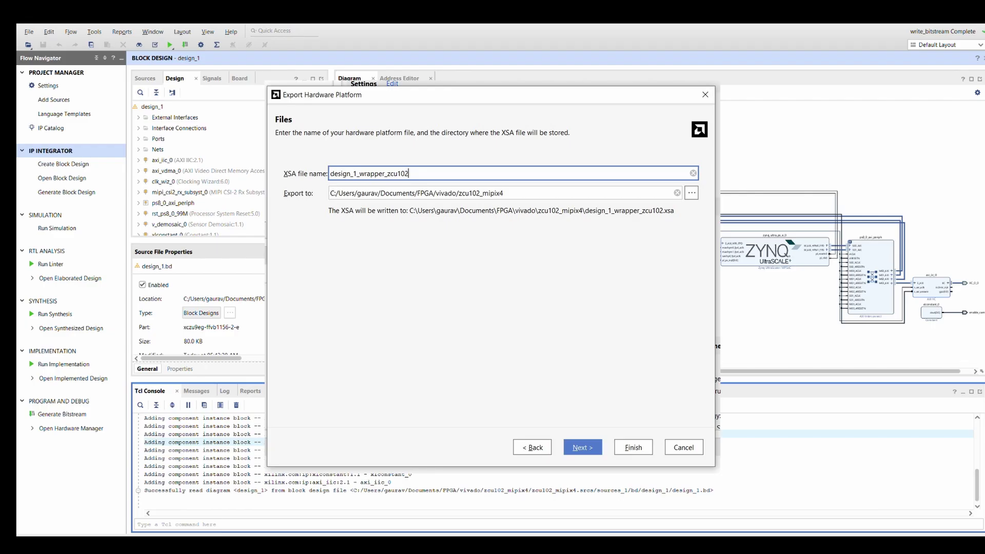
{"action": "key", "text": "Return"}
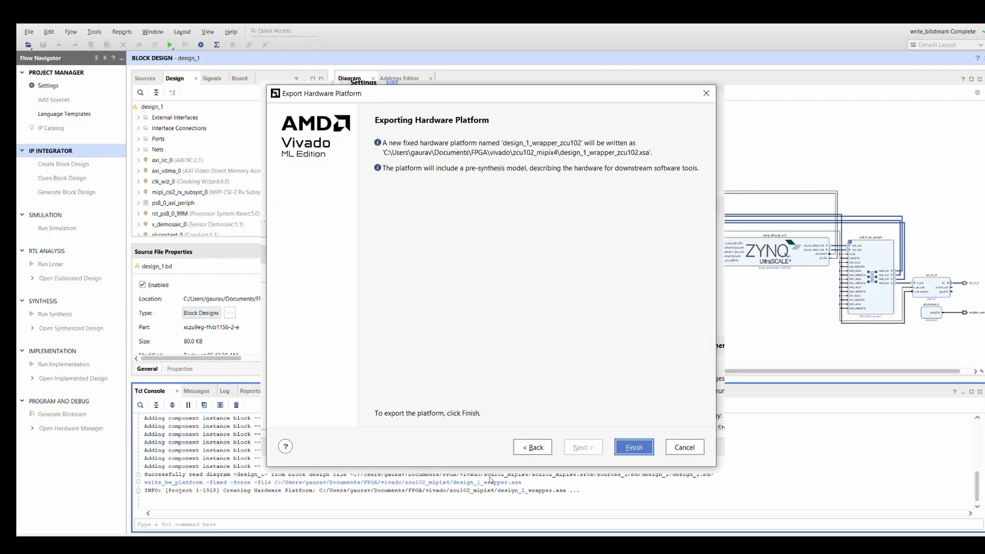
{"action": "key", "text": "Return"}
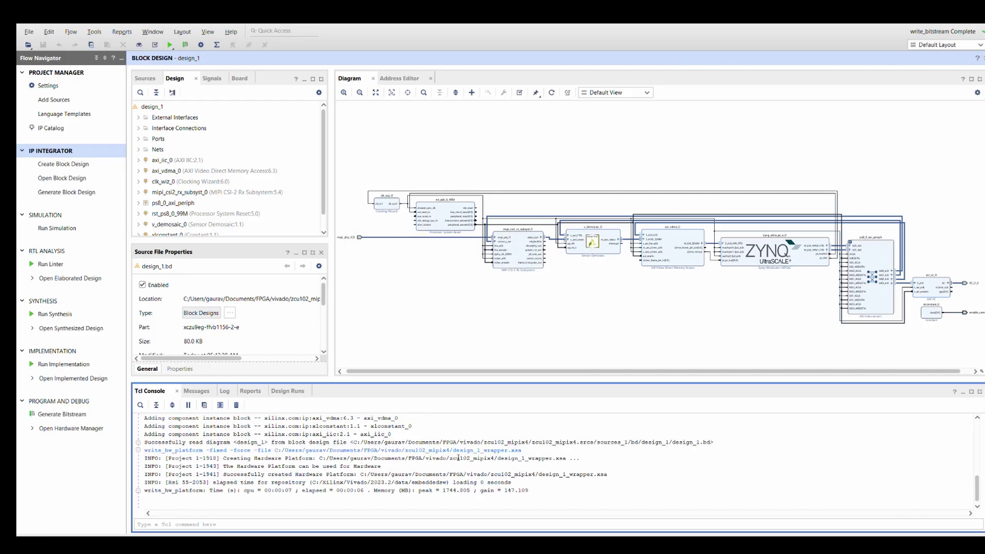
Step: Return to Vitis, use design_1_wrapper_zcu102_default.xsa as the platform's hardware design and continue to the operating system and processor settings
{"action": "left_click_drag", "start_coordinate": [520, 458], "coordinate": [527, 452]}
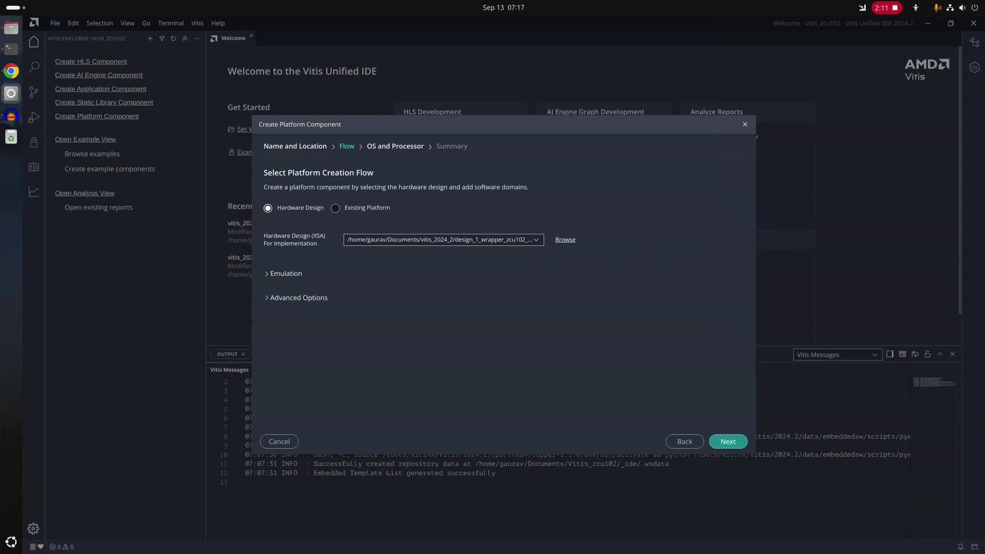
{"action": "left_click", "coordinate": [728, 441]}
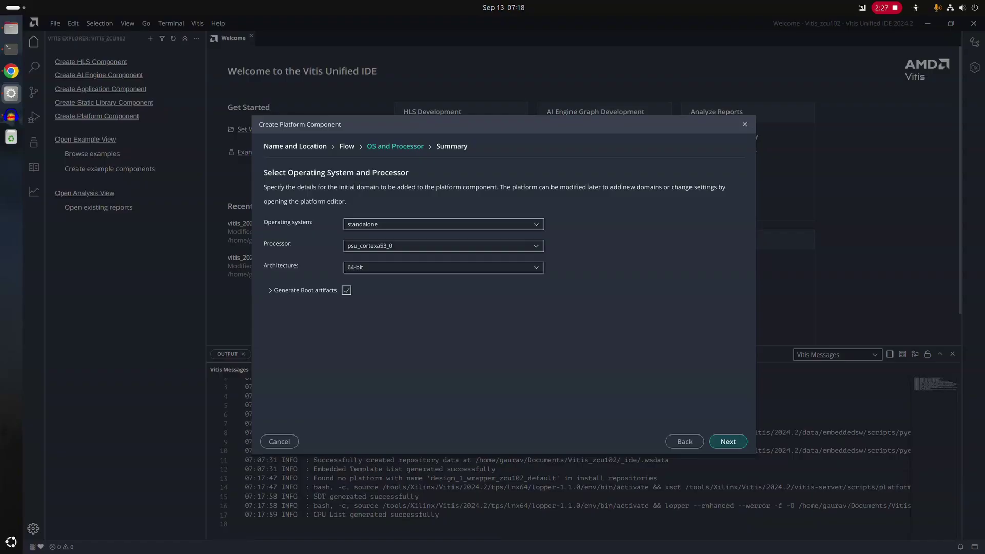
Step: Examine the operating system, processor, architecture and boot artifact options offered for the platform
{"action": "left_click", "coordinate": [444, 224]}
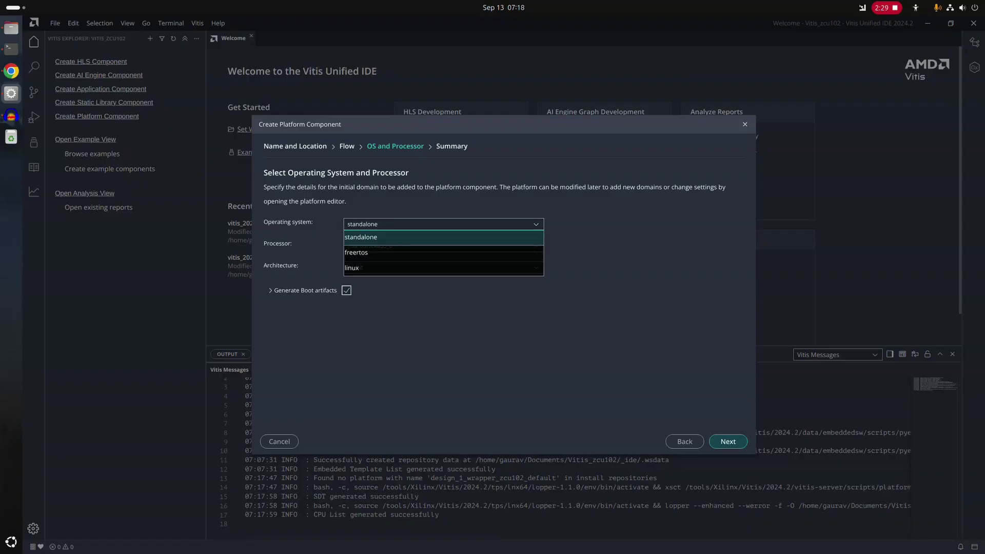
{"action": "left_click", "coordinate": [443, 224]}
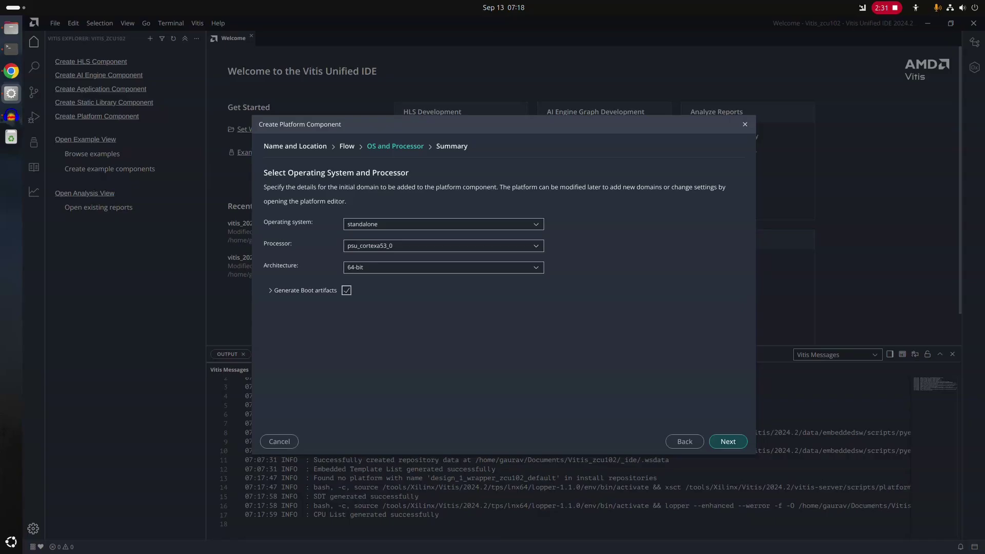
{"action": "left_click", "coordinate": [443, 245]}
{"action": "left_click", "coordinate": [443, 246]}
{"action": "left_click", "coordinate": [443, 267]}
{"action": "left_click", "coordinate": [443, 268]}
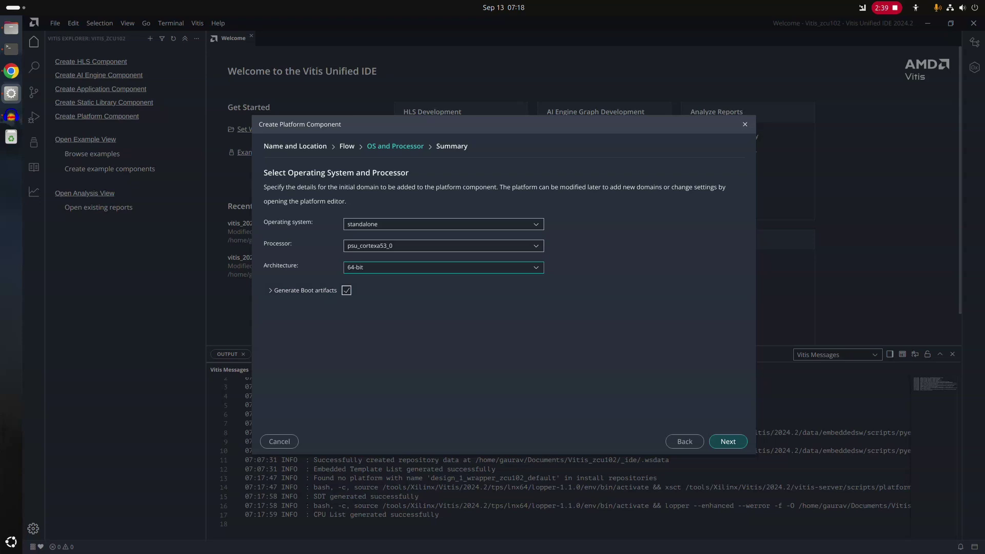
{"action": "left_click", "coordinate": [270, 290]}
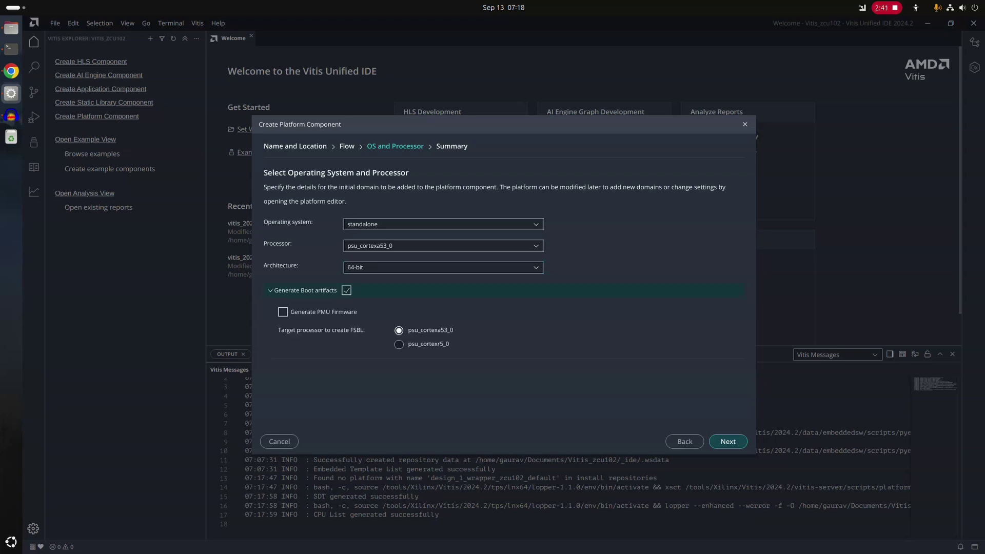
{"action": "left_click", "coordinate": [270, 290]}
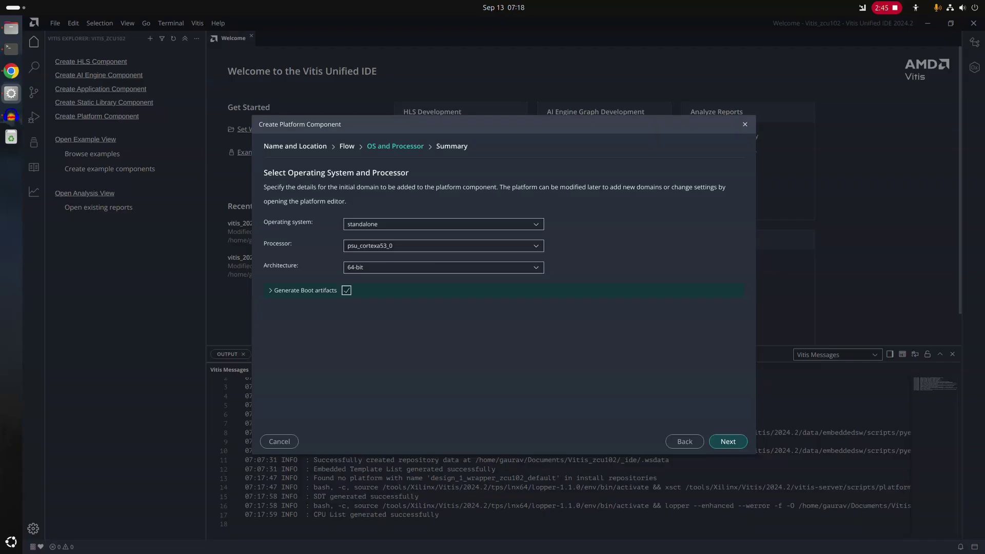
Step: Disable boot artifact generation for the platform
{"action": "key", "text": "Return"}
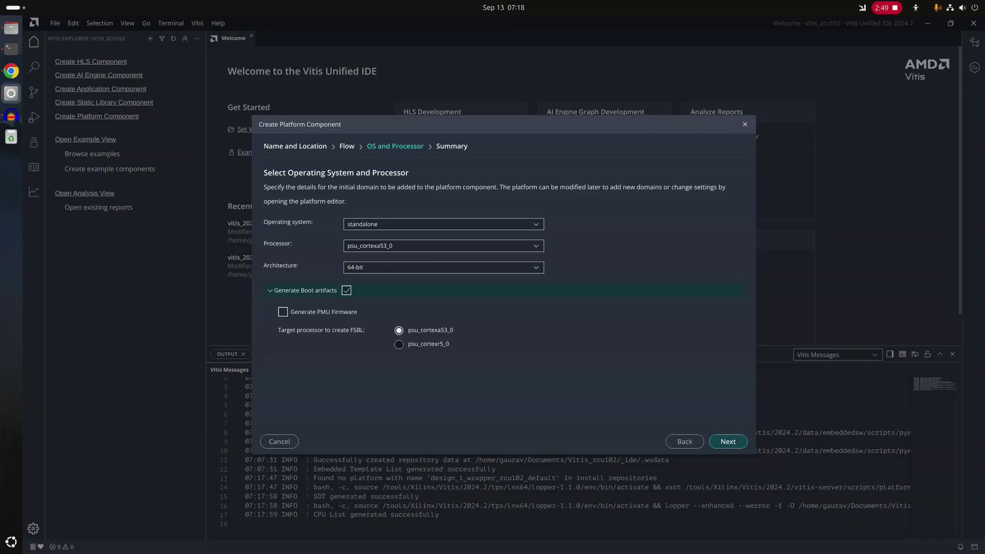
{"action": "key", "text": "space"}
{"action": "key", "text": "Return"}
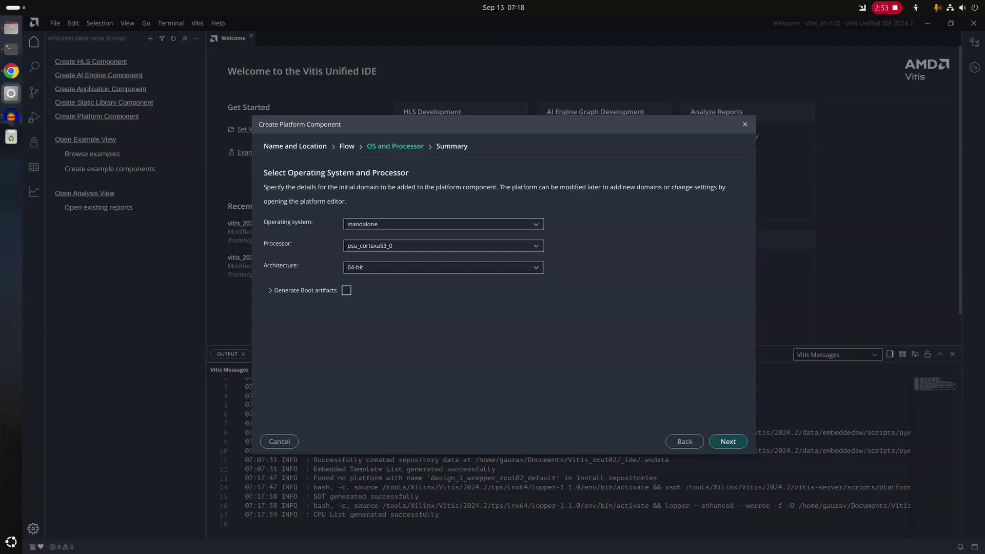
Step: Go back, switch the hardware design to the built-in zcu102 board and load its operating system and processor settings
{"action": "left_click", "coordinate": [684, 441]}
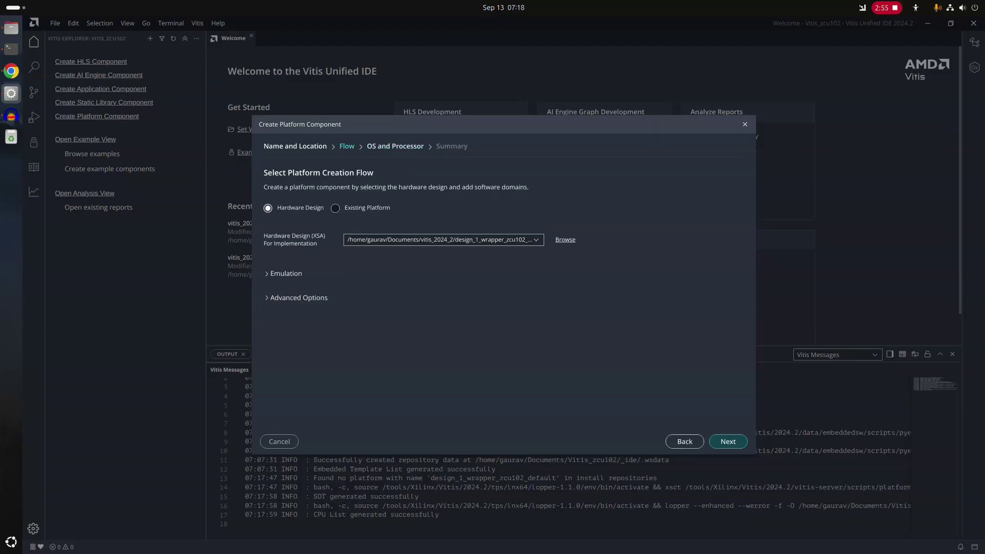
{"action": "left_click", "coordinate": [443, 239]}
{"action": "key", "text": "Up"}
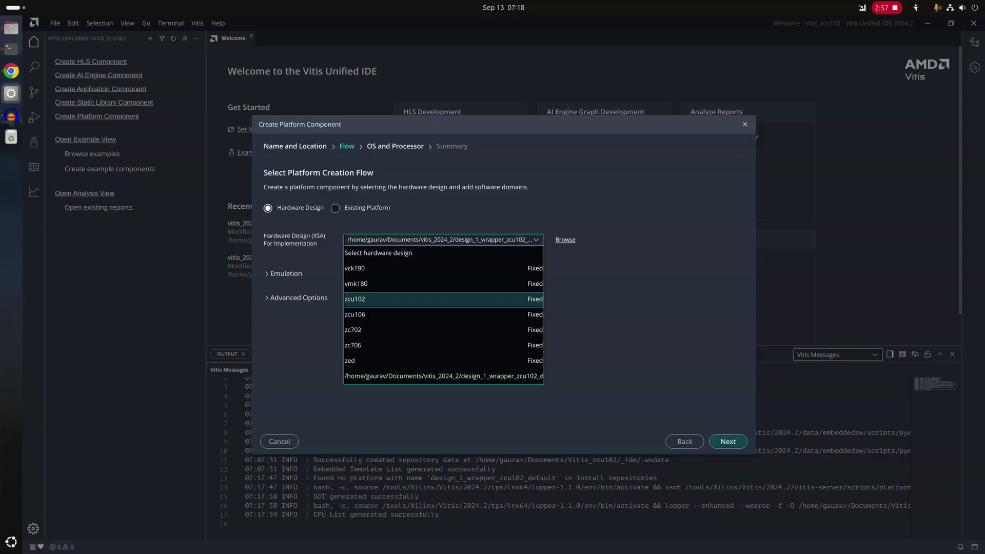
{"action": "key", "text": "Return"}
{"action": "key", "text": "Tab"}
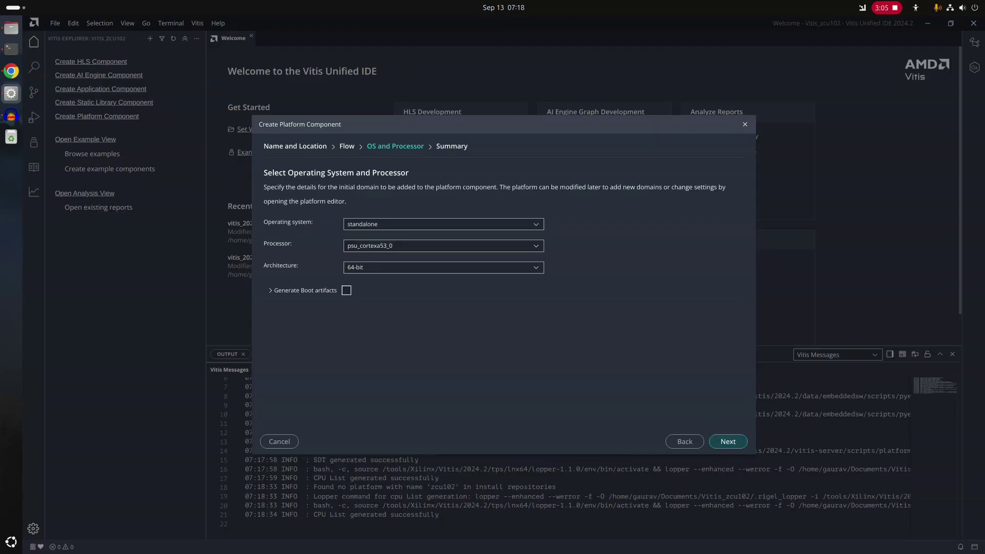
Step: Go back and set the platform's hardware design to the design_1_wrapper_zcu102_default XSA file
{"action": "left_click", "coordinate": [684, 441]}
{"action": "left_click", "coordinate": [444, 240]}
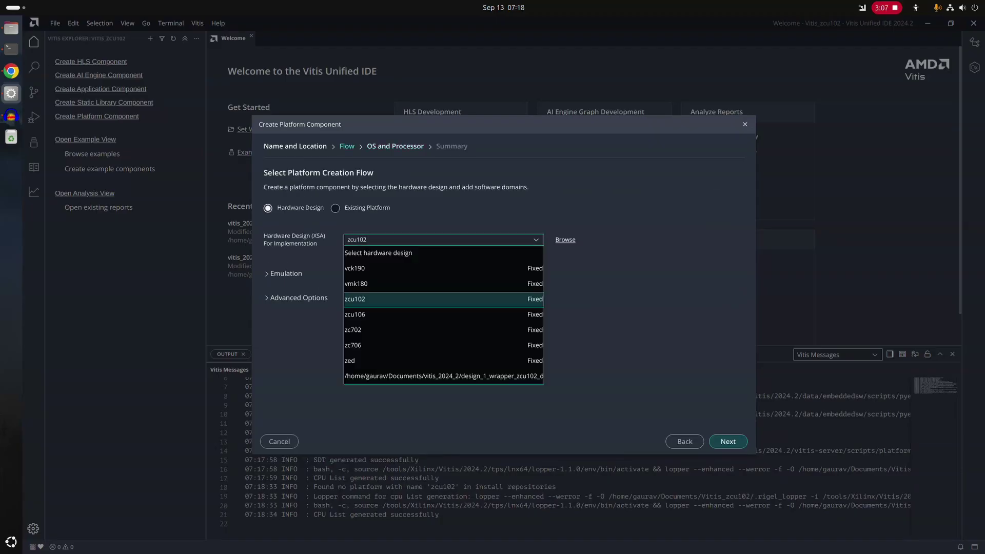
{"action": "left_click", "coordinate": [444, 377]}
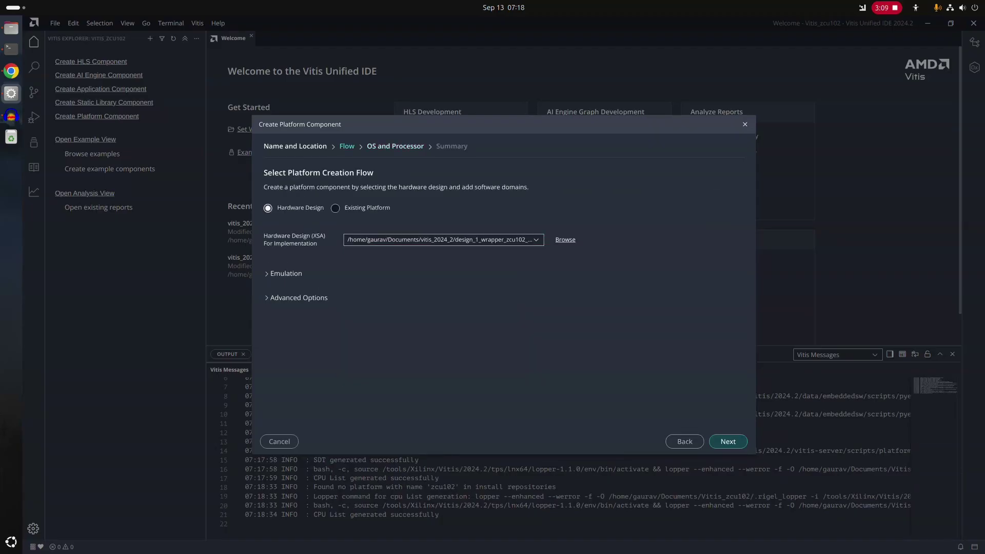
Step: Accept the standalone operating system on psu_cortexa53_0 without boot artifacts and create the zcu102_platform component
{"action": "key", "text": "Return"}
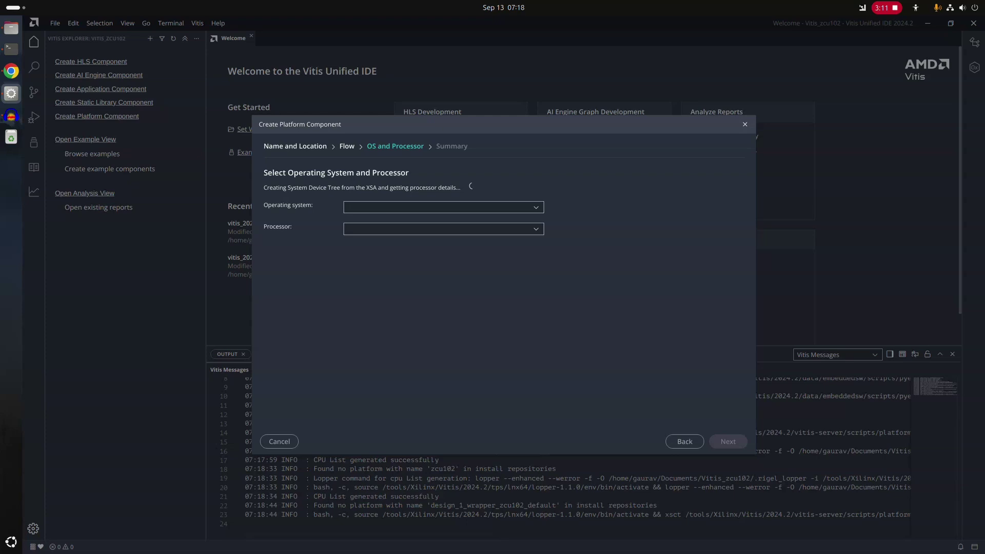
{"action": "key", "text": "Return"}
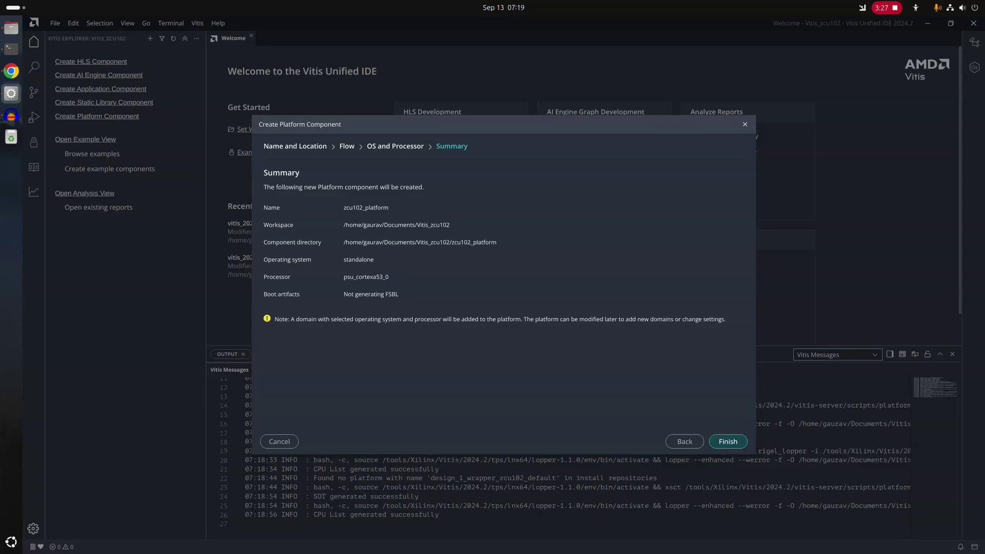
{"action": "left_click", "coordinate": [728, 442]}
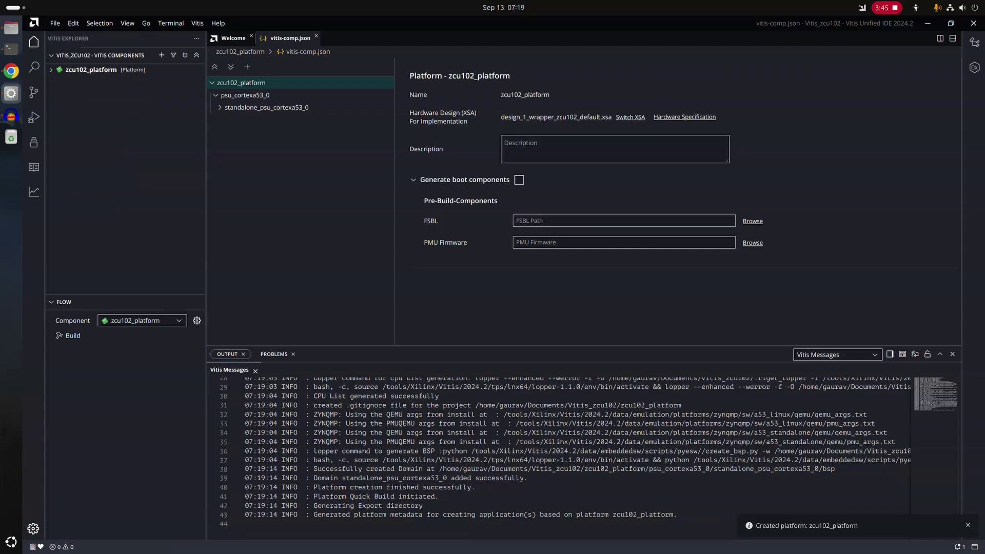
Step: Start a new application component from the Zynq MP FSBL embedded software example
{"action": "left_click", "coordinate": [34, 167]}
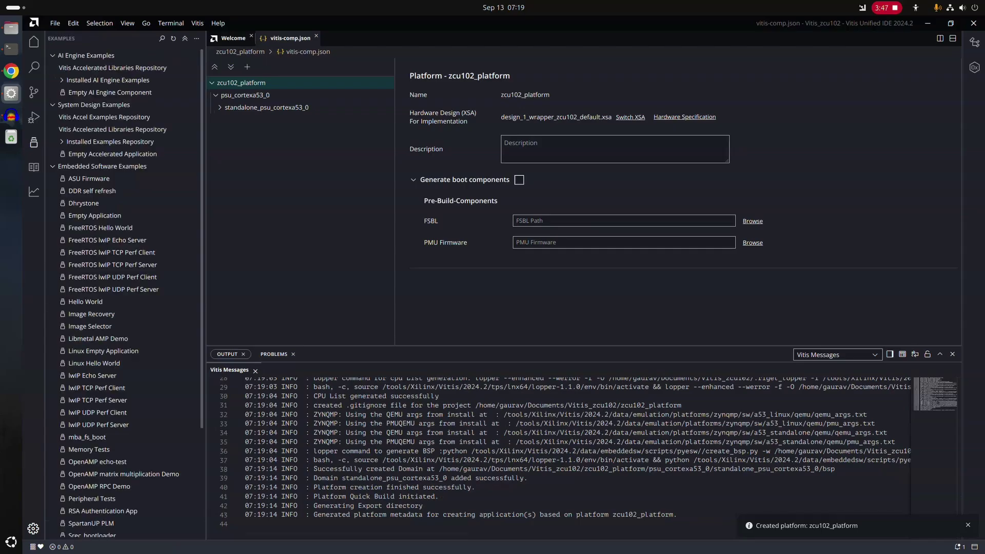
{"action": "scroll", "coordinate": [128, 176], "scroll_direction": "down", "scroll_amount": 2}
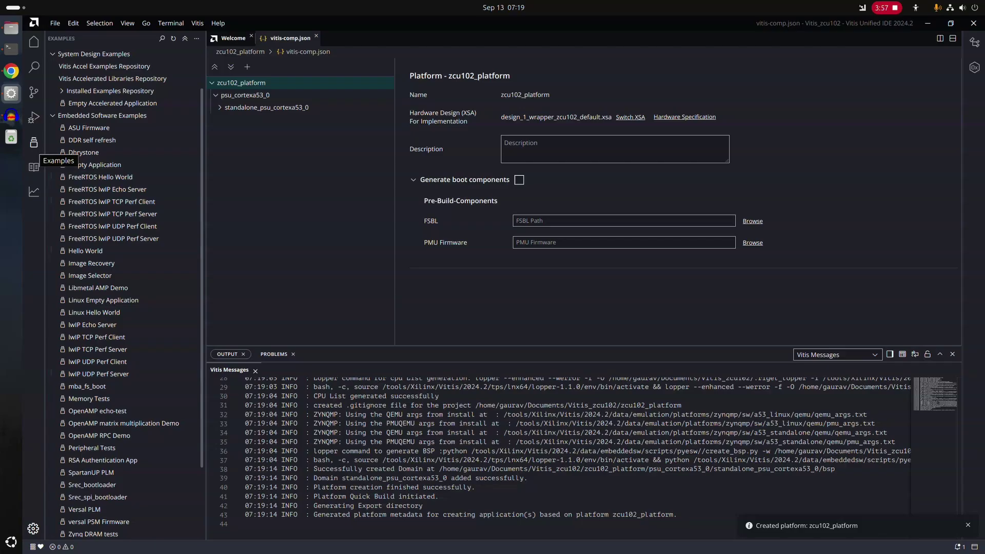
{"action": "scroll", "coordinate": [118, 436], "scroll_direction": "down", "scroll_amount": 3}
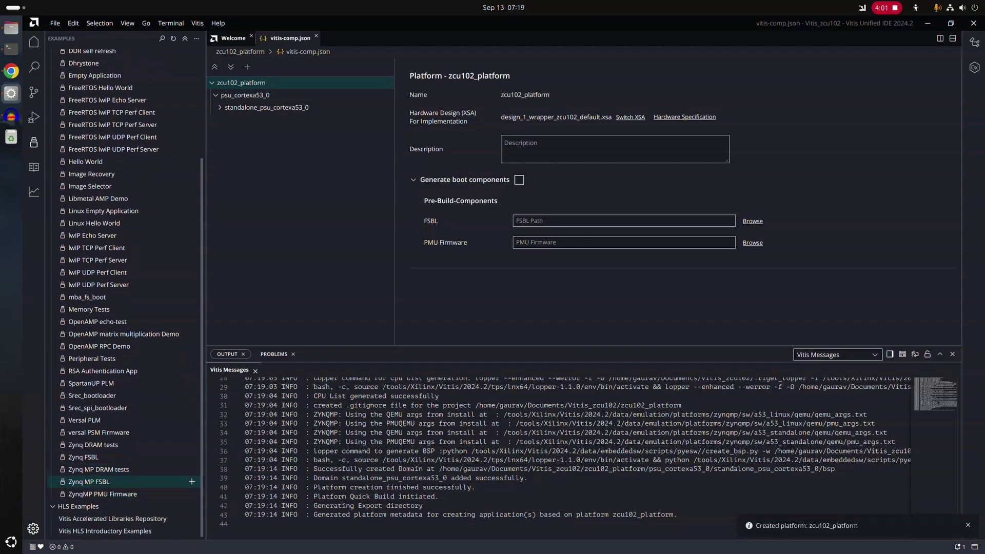
{"action": "left_click", "coordinate": [89, 482]}
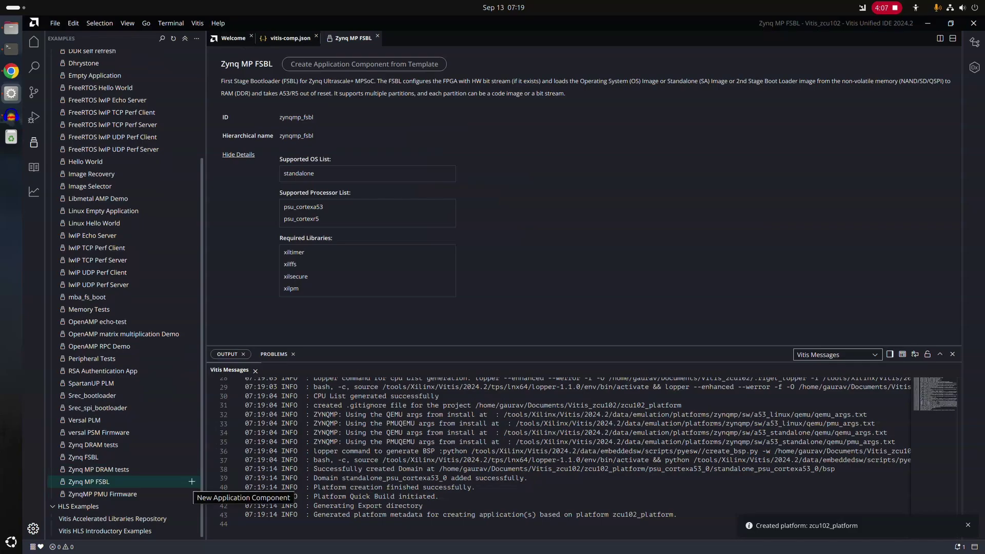
{"action": "left_click", "coordinate": [192, 481]}
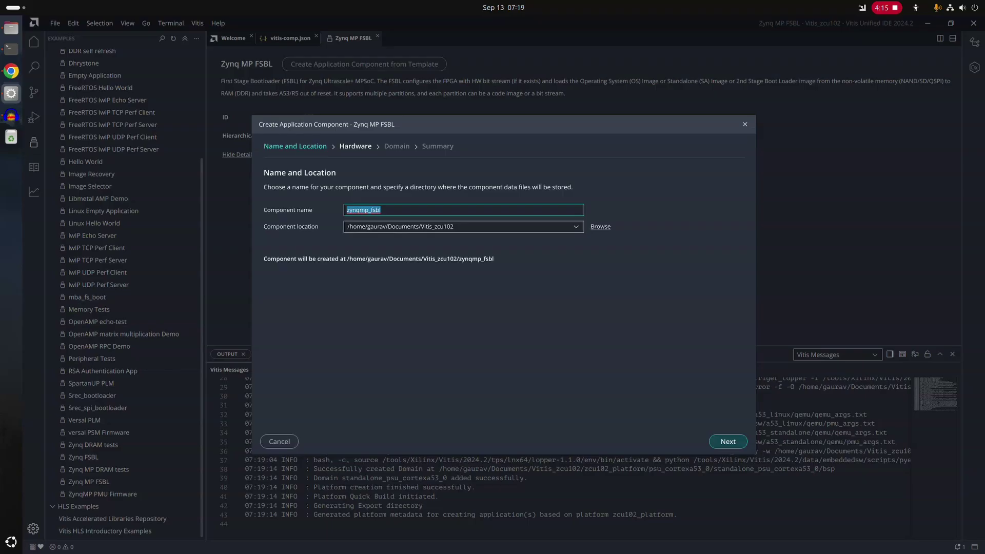
Step: Name the application component zynqmp_fsbl_zcu102 and select zcu102_platform as its platform
{"action": "left_click", "coordinate": [382, 210]}
{"action": "type", "text": "_zcu102"}
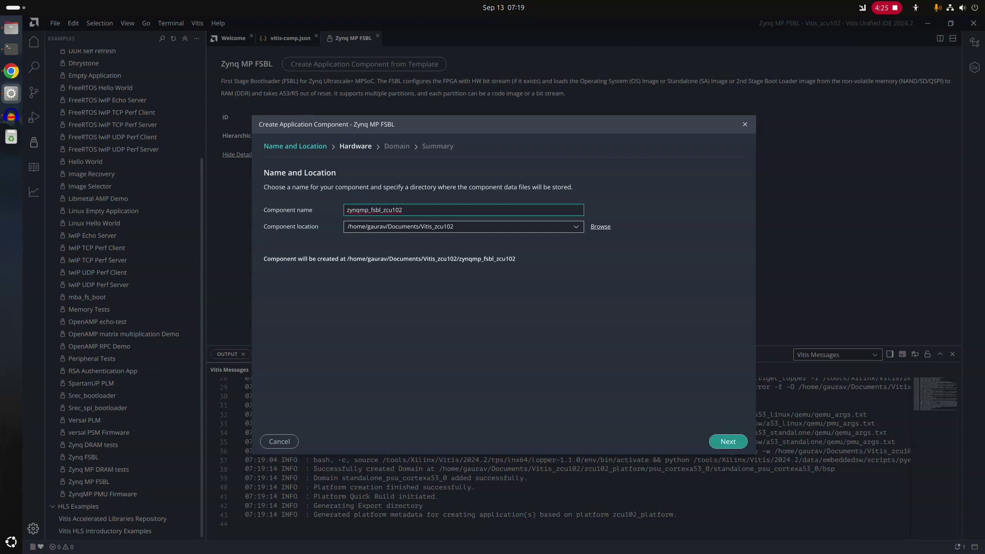
{"action": "left_click", "coordinate": [728, 442]}
{"action": "left_click", "coordinate": [726, 258]}
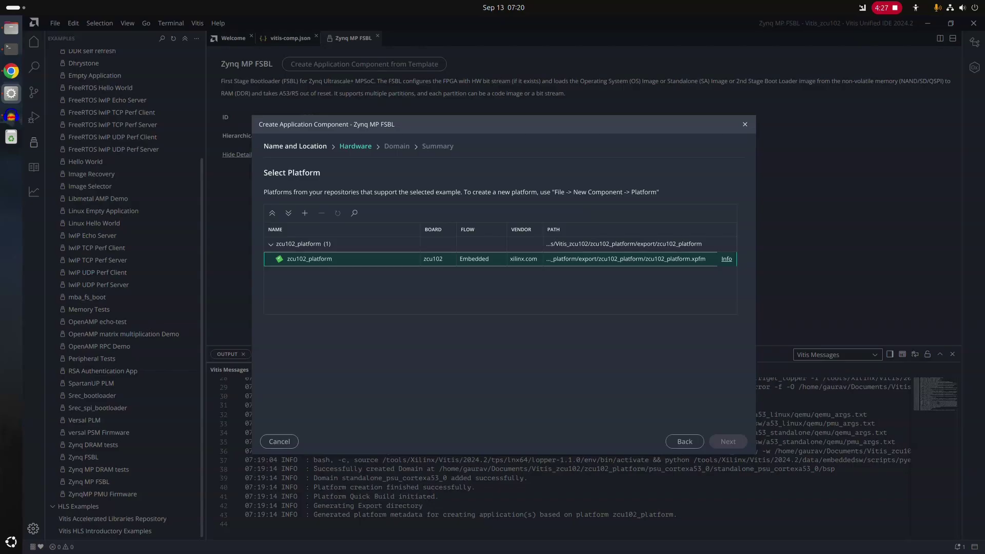
{"action": "left_click", "coordinate": [728, 442]}
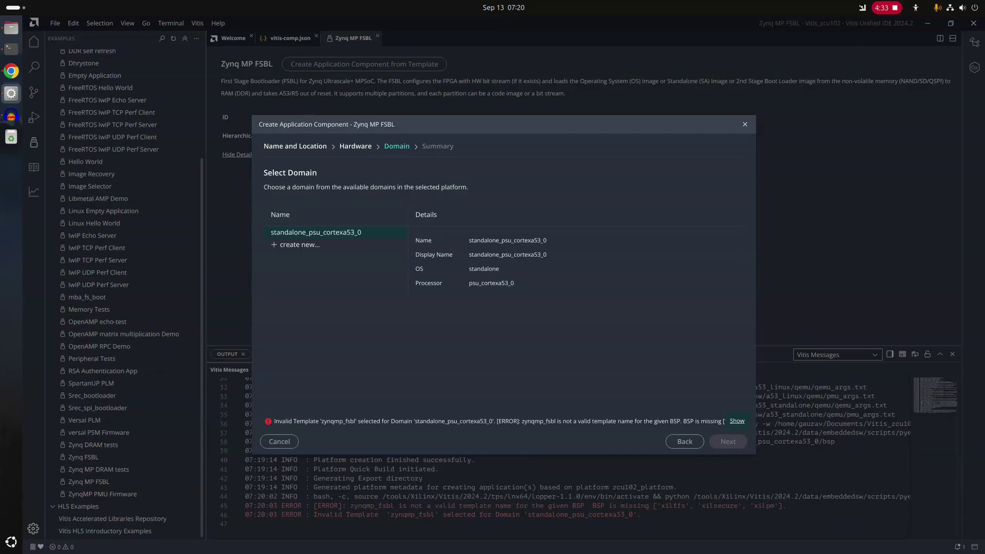
Step: Create a new domain fsbl_domain with standalone OS on psu_cortexa53_0 and finish creating the FSBL application component
{"action": "left_click", "coordinate": [300, 245]}
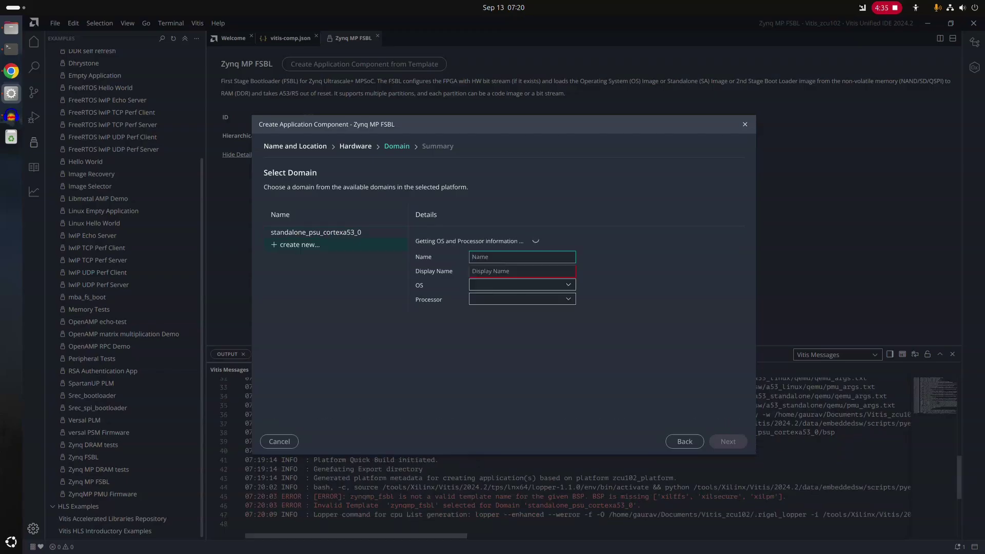
{"action": "type", "text": "fs"}
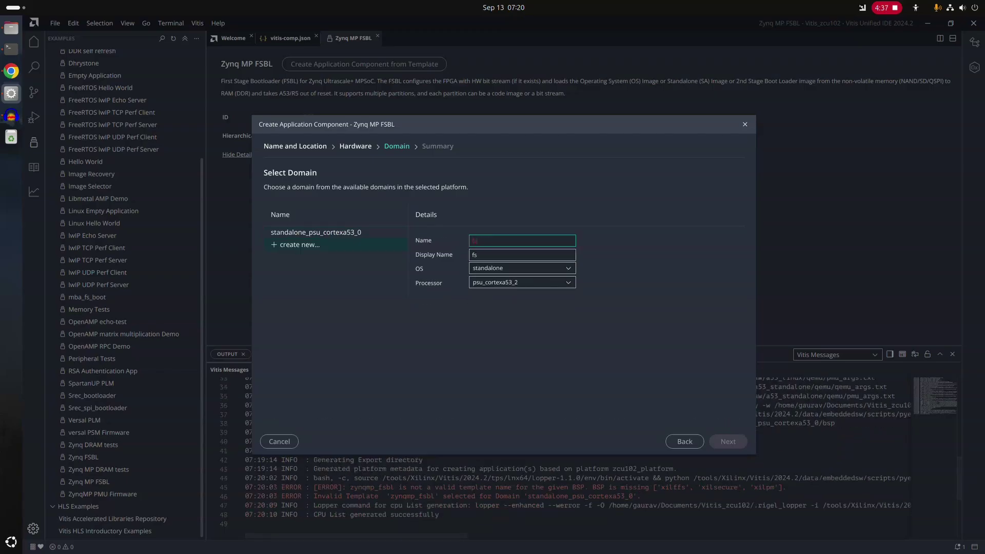
{"action": "type", "text": "bl_domain"}
{"action": "key", "text": "Tab"}
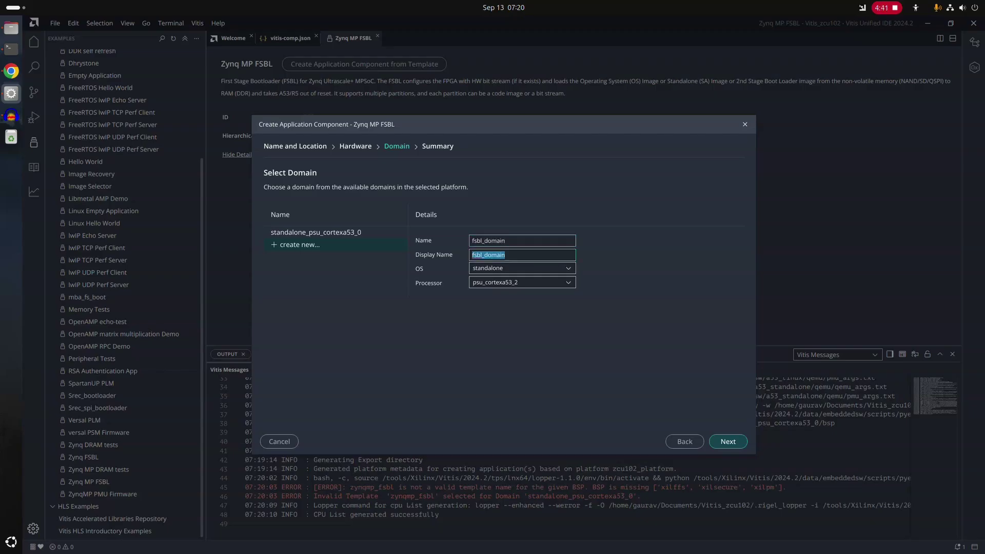
{"action": "left_click", "coordinate": [522, 283]}
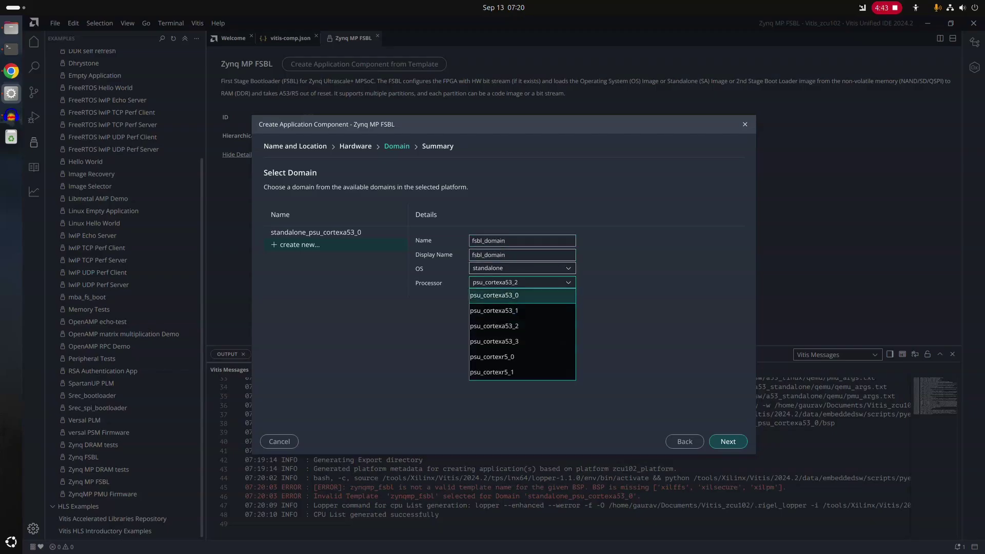
{"action": "key", "text": "Return"}
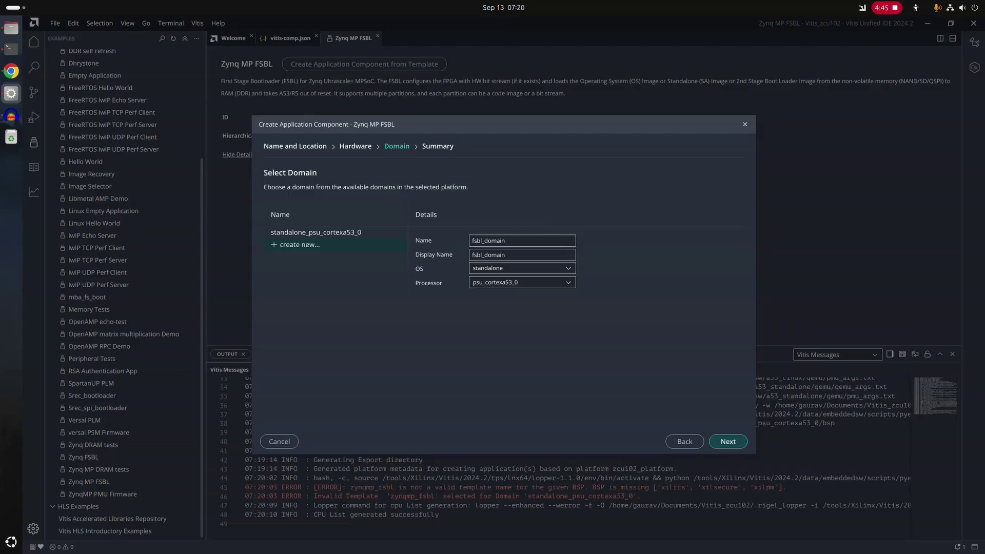
{"action": "left_click", "coordinate": [728, 441]}
{"action": "left_click", "coordinate": [728, 441]}
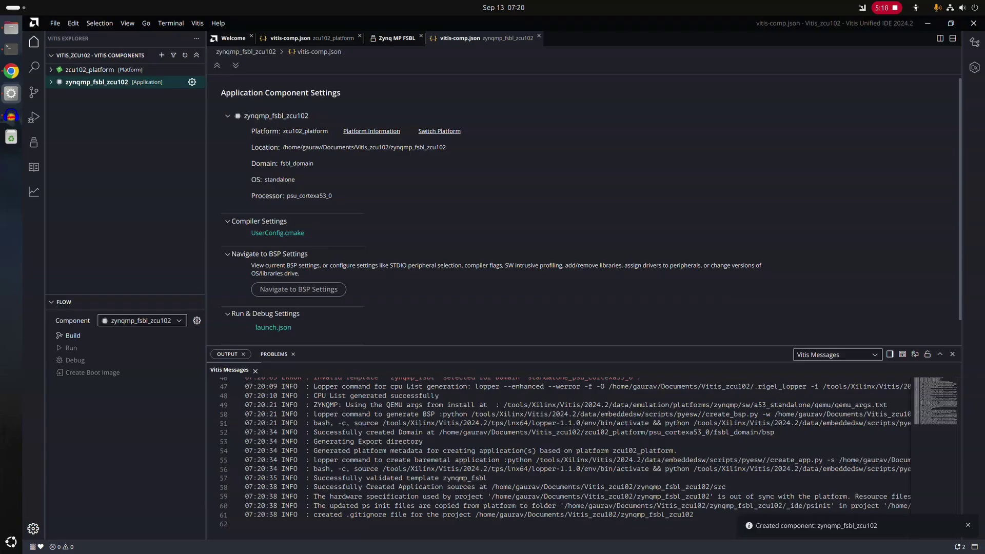
Step: Build the zynqmp_fsbl_zcu102 component and check the build output for the build status and generated ELF file
{"action": "left_click", "coordinate": [97, 82]}
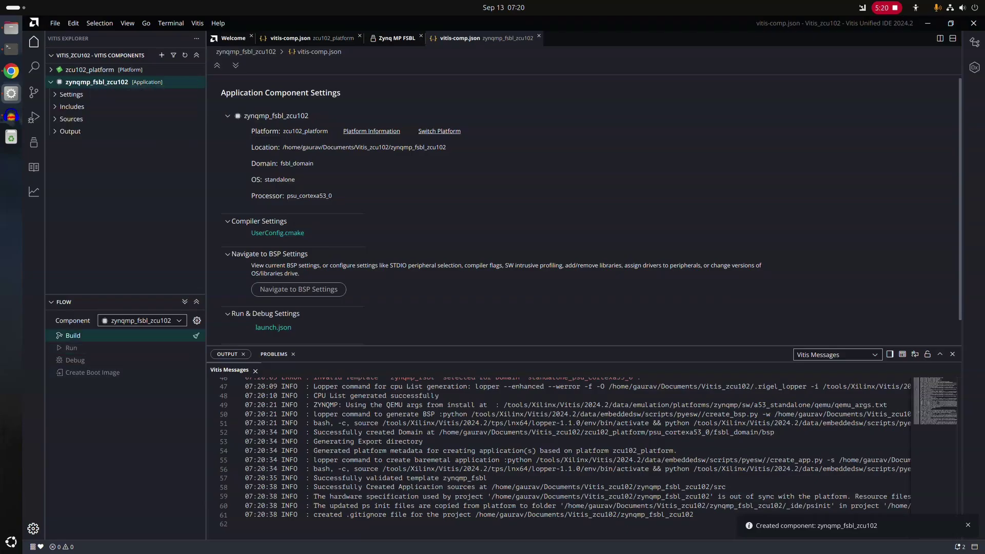
{"action": "left_click", "coordinate": [72, 335]}
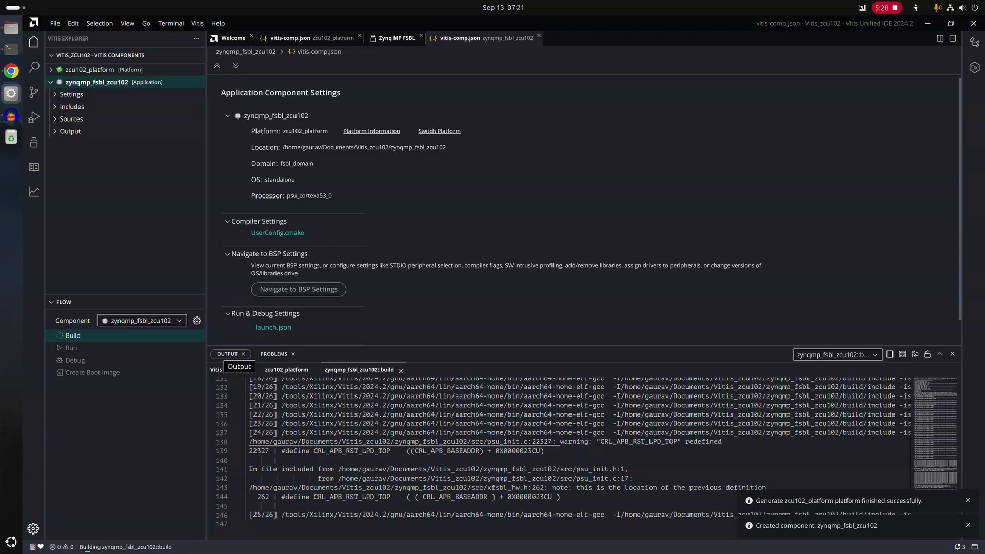
{"action": "double_click", "coordinate": [334, 496]}
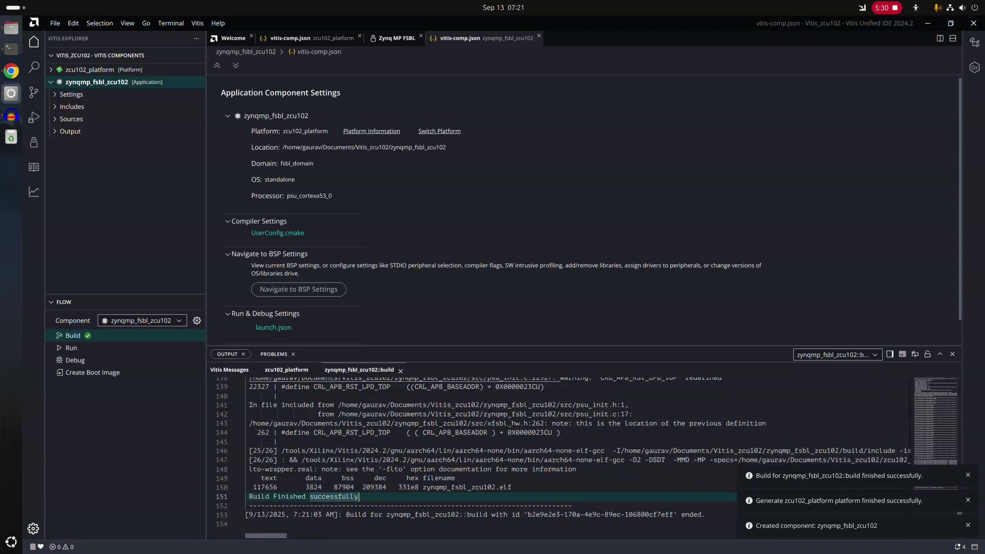
{"action": "scroll", "coordinate": [334, 497], "scroll_direction": "down", "scroll_amount": 3}
{"action": "scroll", "coordinate": [335, 496], "scroll_direction": "up", "scroll_amount": 2}
{"action": "left_click_drag", "start_coordinate": [511, 457], "coordinate": [404, 457]}
{"action": "scroll", "coordinate": [403, 456], "scroll_direction": "up", "scroll_amount": 1}
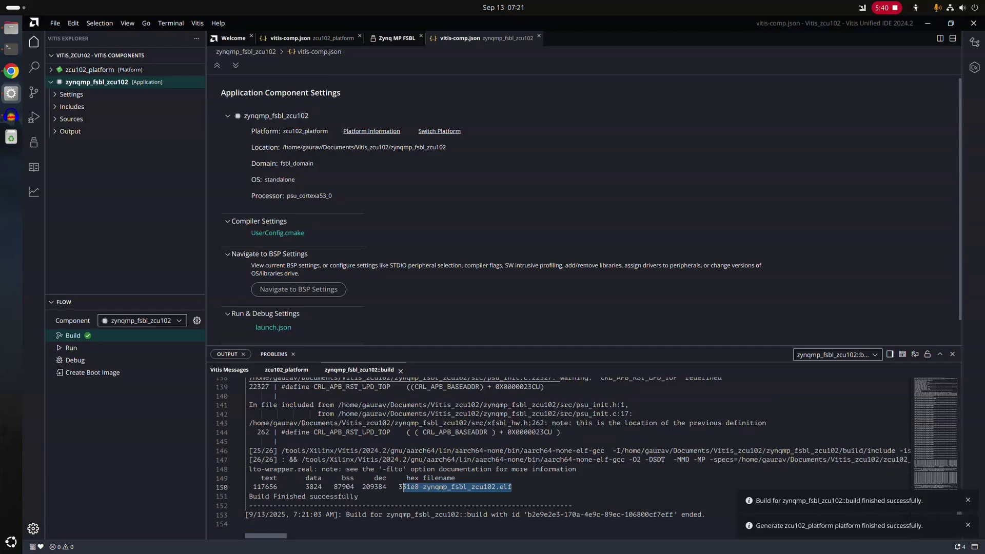
{"action": "scroll", "coordinate": [403, 486], "scroll_direction": "up", "scroll_amount": 1}
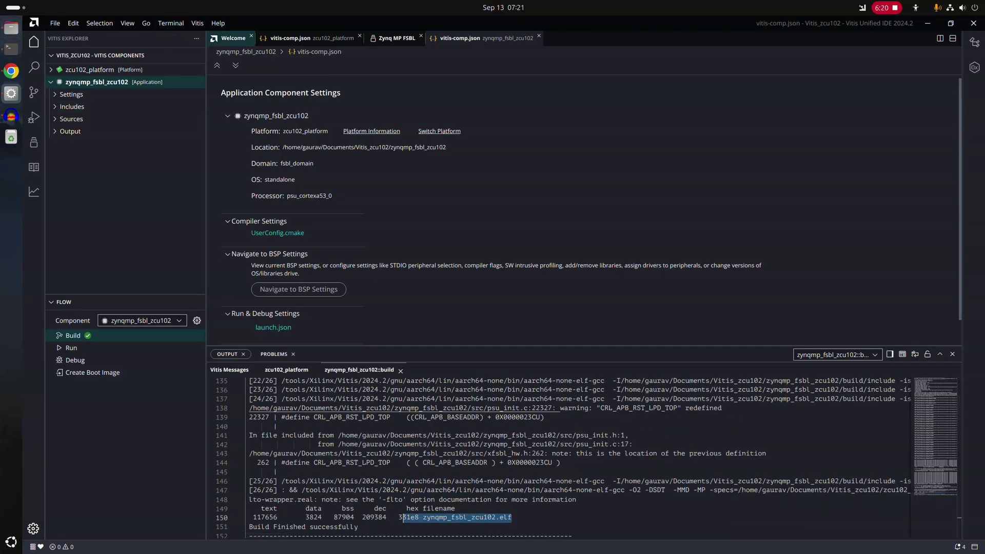
Step: Open the boot image creation for Zynq UltraScale+ with a new BIF file
{"action": "left_click", "coordinate": [198, 23]}
{"action": "mouse_move", "coordinate": [257, 116]}
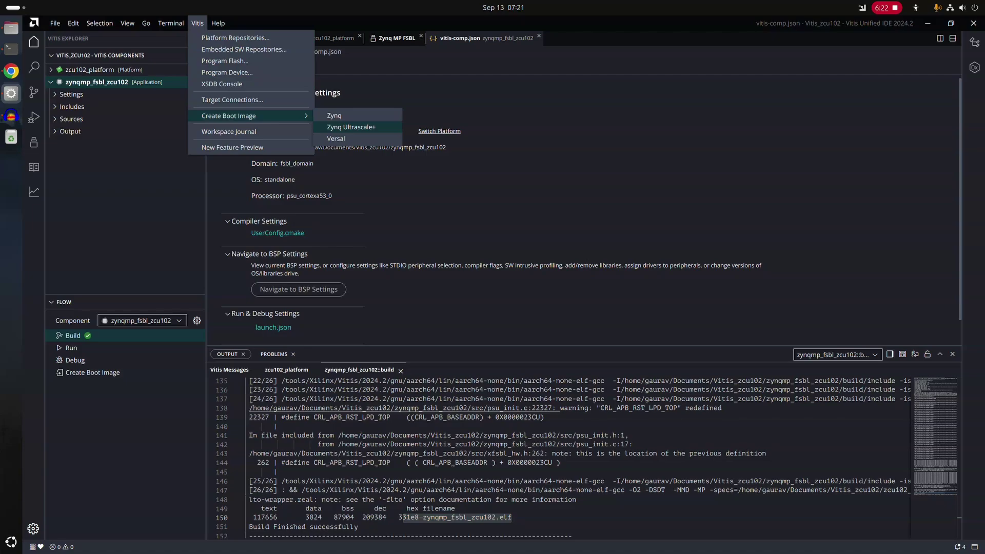
{"action": "left_click", "coordinate": [351, 127]}
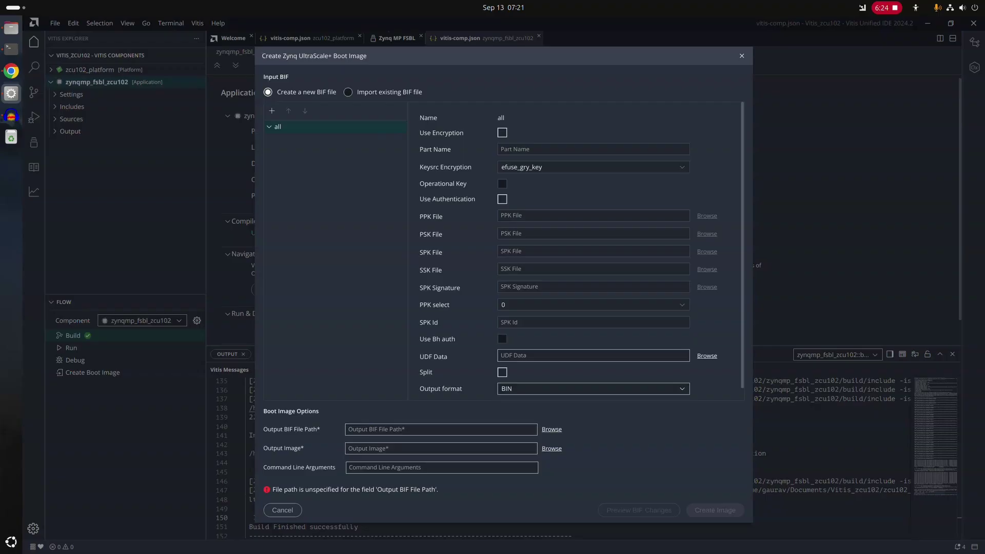
{"action": "left_click", "coordinate": [272, 110]}
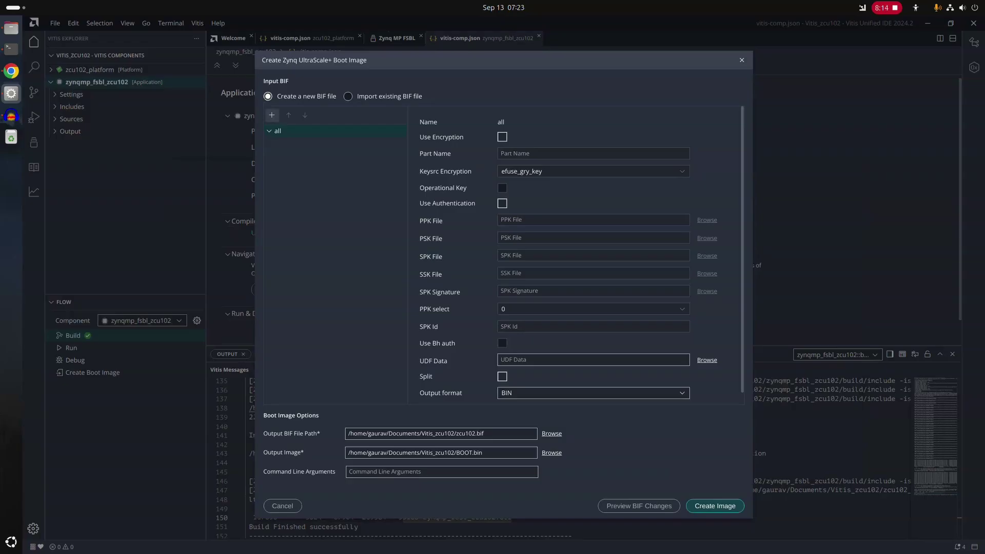
Step: Add zynqmp_fsbl_zcu102.elf from the FSBL component's build folder as a bootloader partition with destination CPU a53-0
{"action": "left_click", "coordinate": [272, 115]}
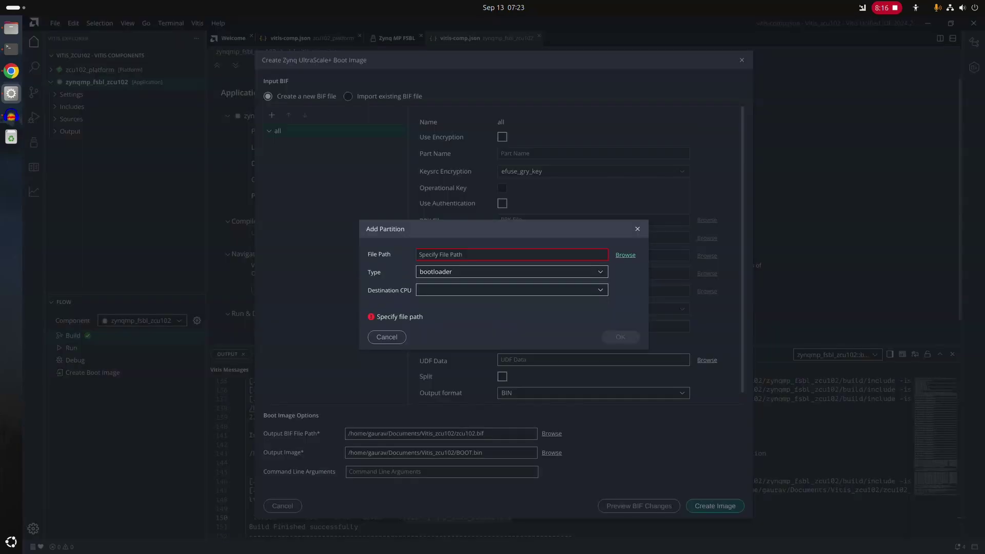
{"action": "left_click", "coordinate": [625, 255]}
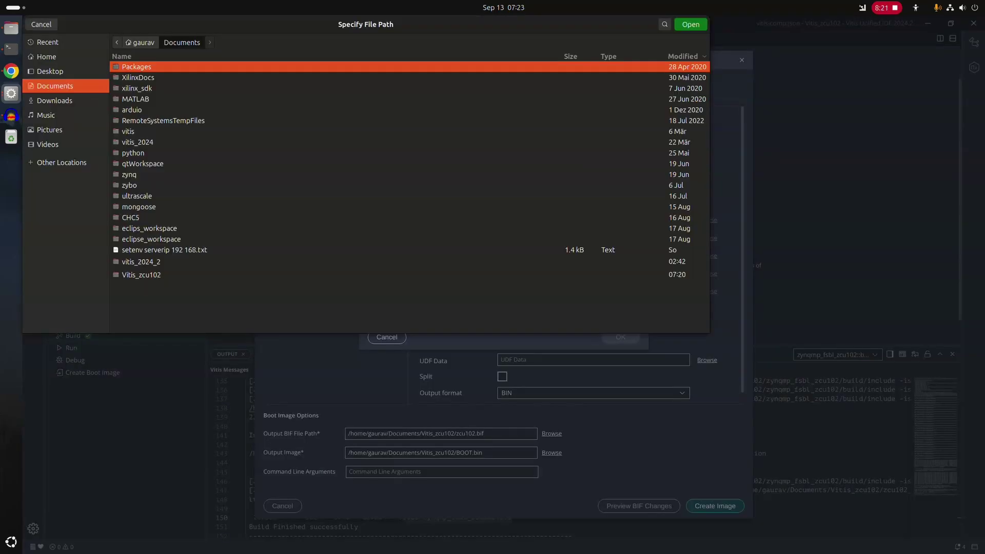
{"action": "double_click", "coordinate": [141, 275]}
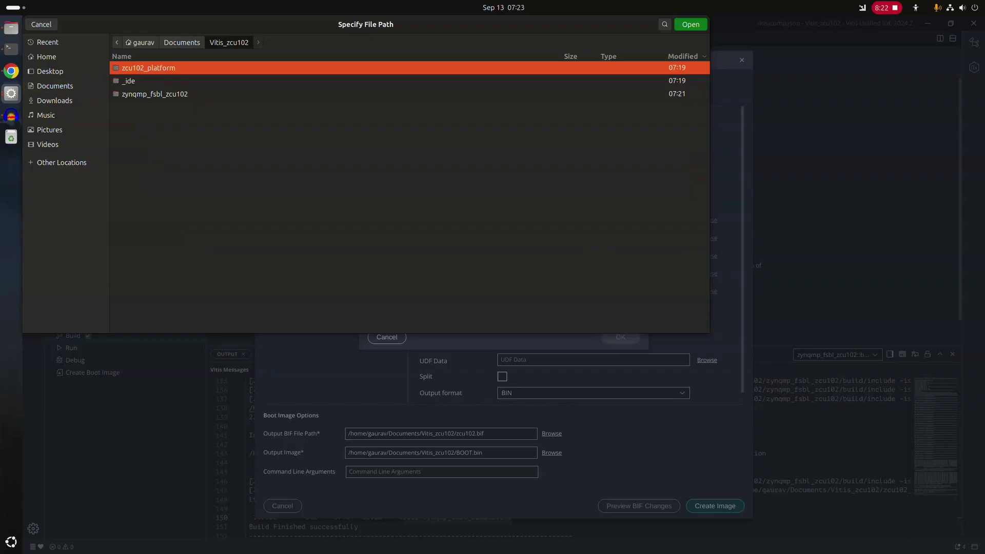
{"action": "double_click", "coordinate": [155, 94]}
{"action": "double_click", "coordinate": [132, 120]}
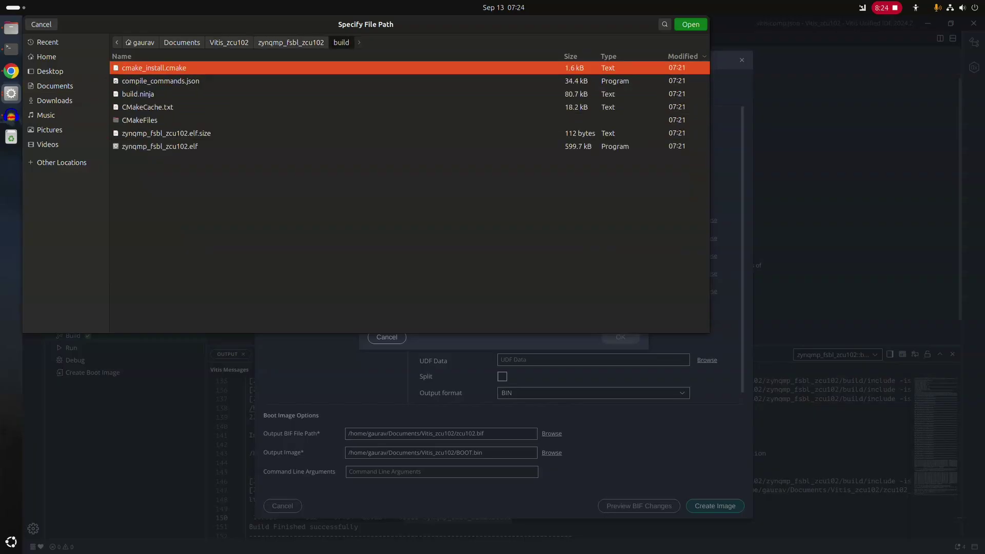
{"action": "left_click_drag", "start_coordinate": [221, 24], "coordinate": [355, 129]}
{"action": "left_click", "coordinate": [294, 252]}
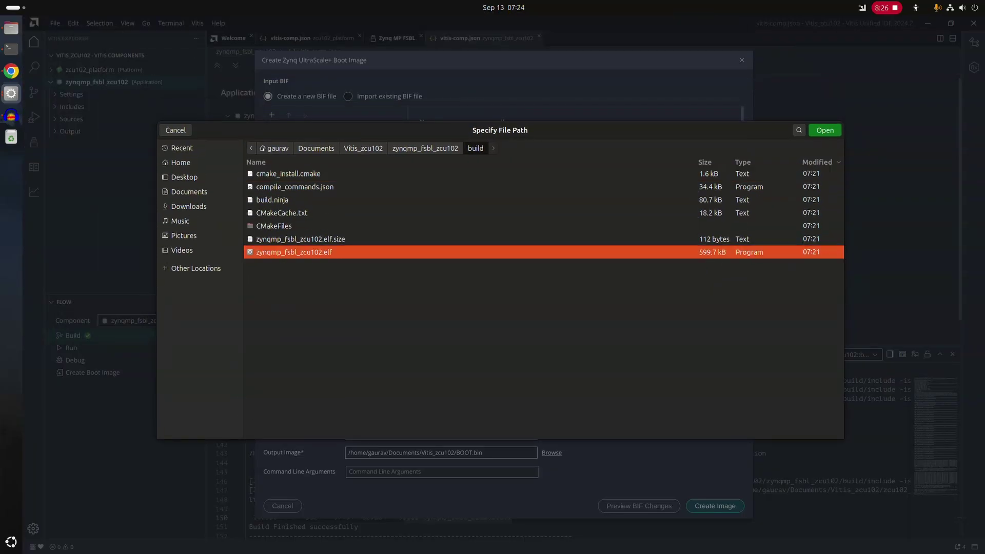
{"action": "key", "text": "Return"}
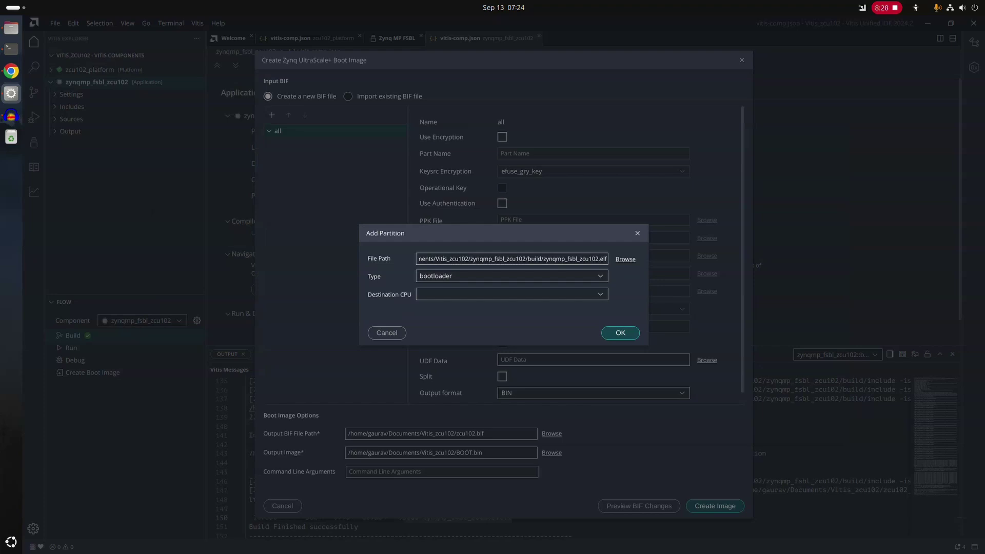
{"action": "left_click", "coordinate": [511, 294]}
{"action": "left_click", "coordinate": [512, 322]}
{"action": "left_click", "coordinate": [620, 333]}
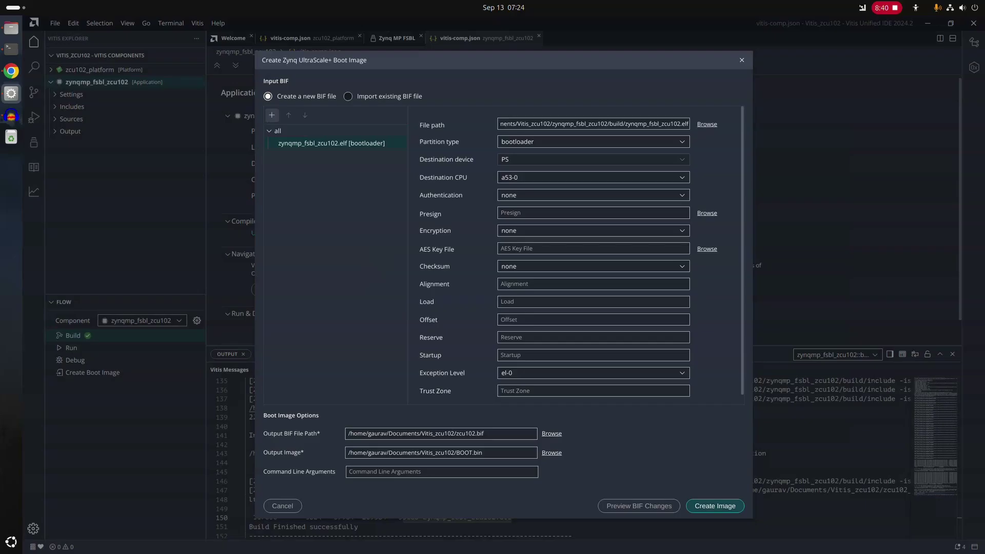
Step: Start a new boot image partition and browse for its file to the BSP's xilinx-zcu102-2024.1/pre-built/linux/images folder
{"action": "left_click", "coordinate": [272, 115]}
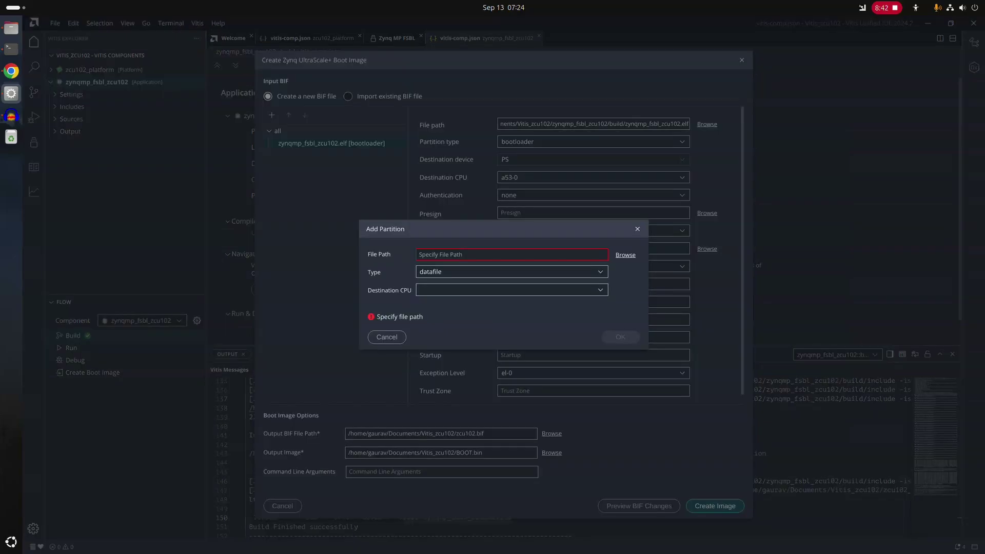
{"action": "left_click", "coordinate": [625, 255]}
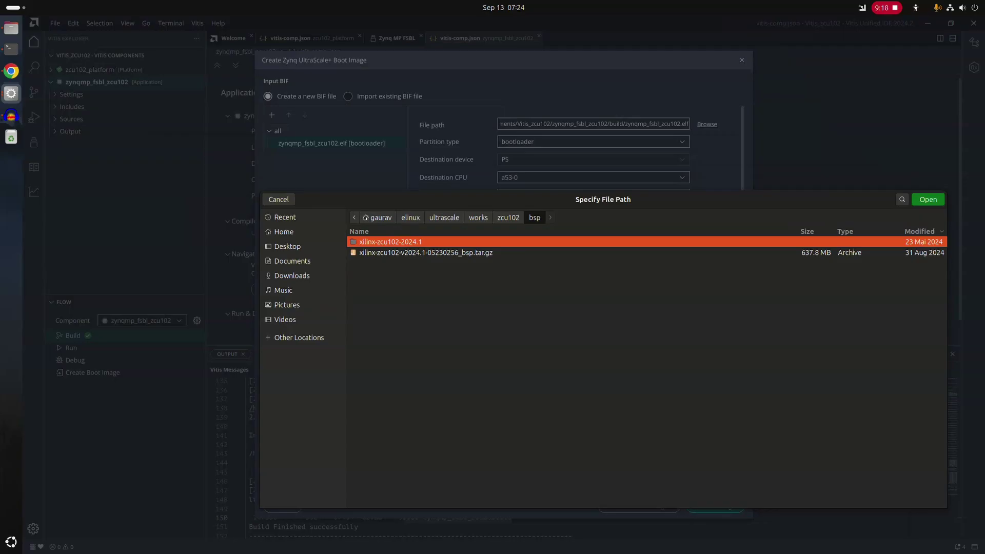
{"action": "double_click", "coordinate": [426, 253]}
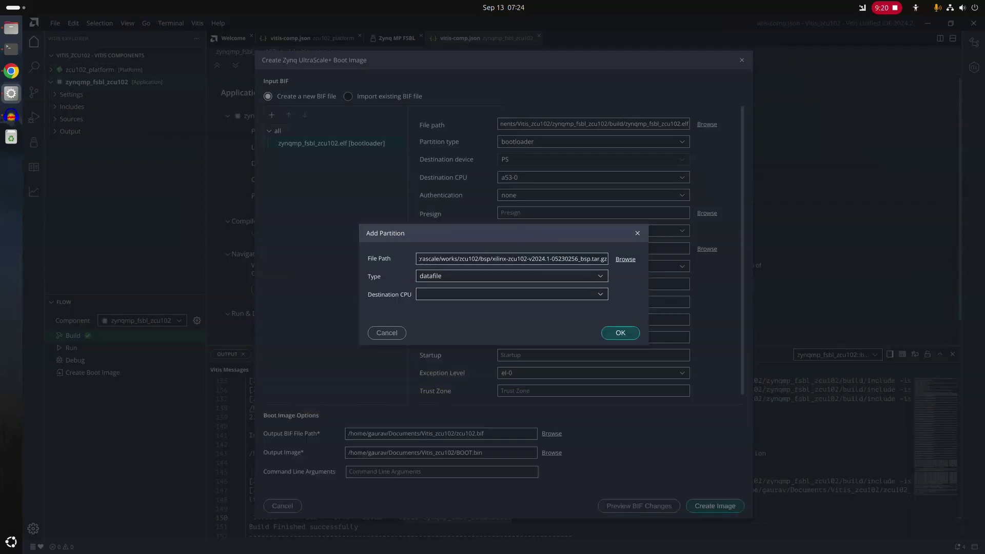
{"action": "left_click", "coordinate": [626, 259]}
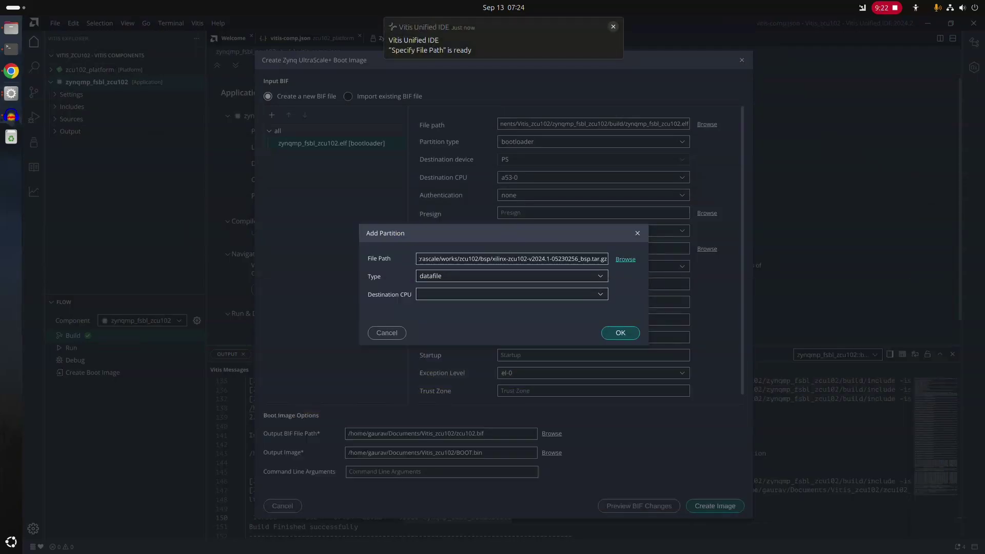
{"action": "key", "text": "Return"}
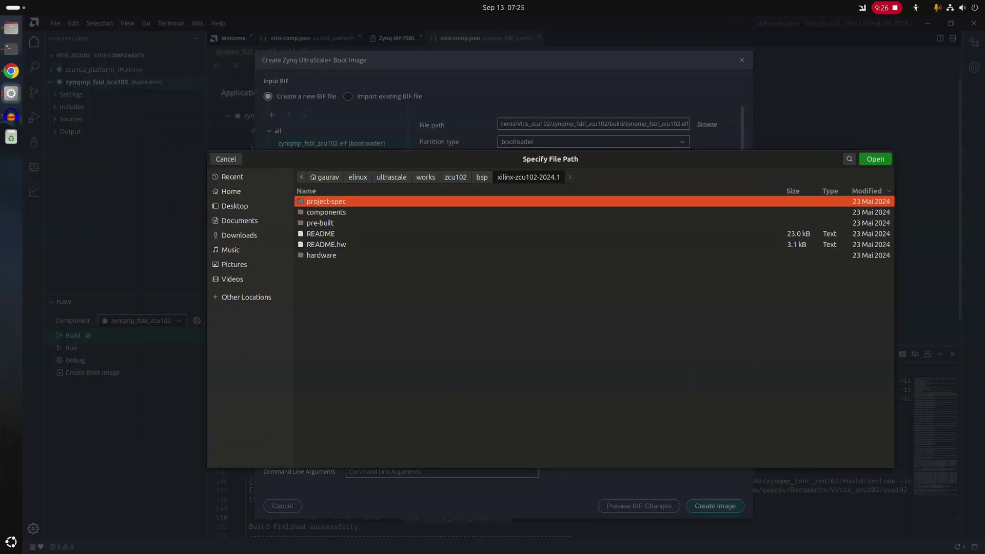
{"action": "key", "text": "Down"}
{"action": "key", "text": "Down"}
{"action": "key", "text": "Return"}
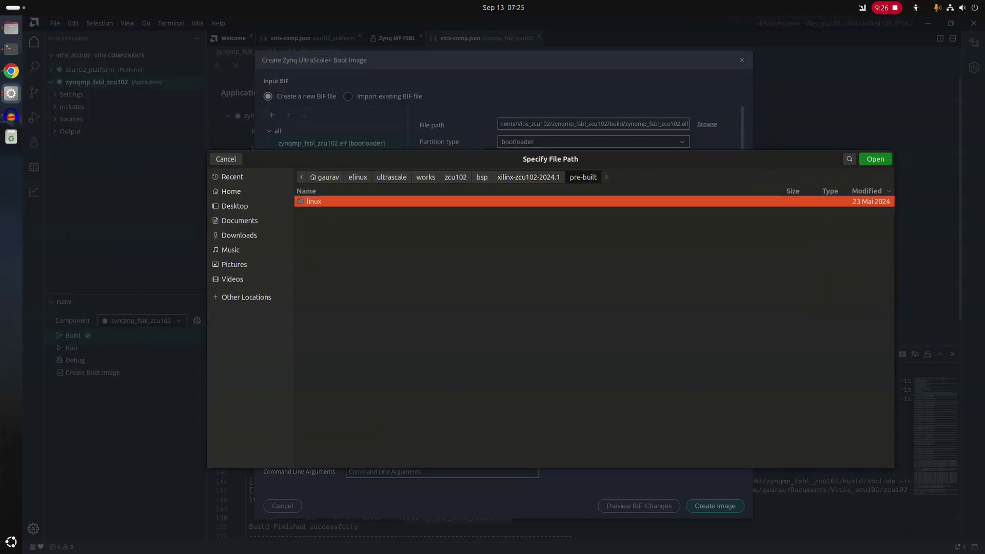
{"action": "key", "text": "Return"}
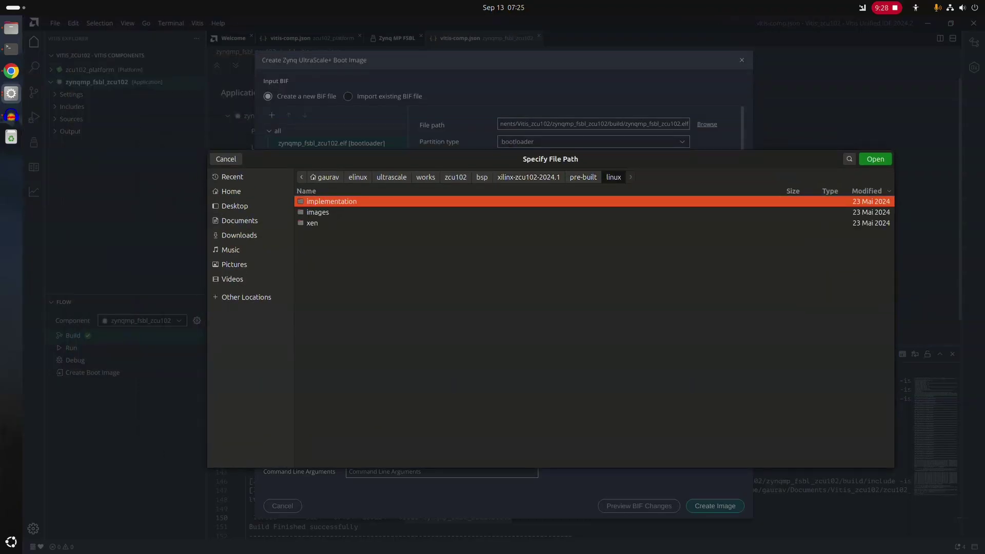
{"action": "key", "text": "Down"}
{"action": "key", "text": "Return"}
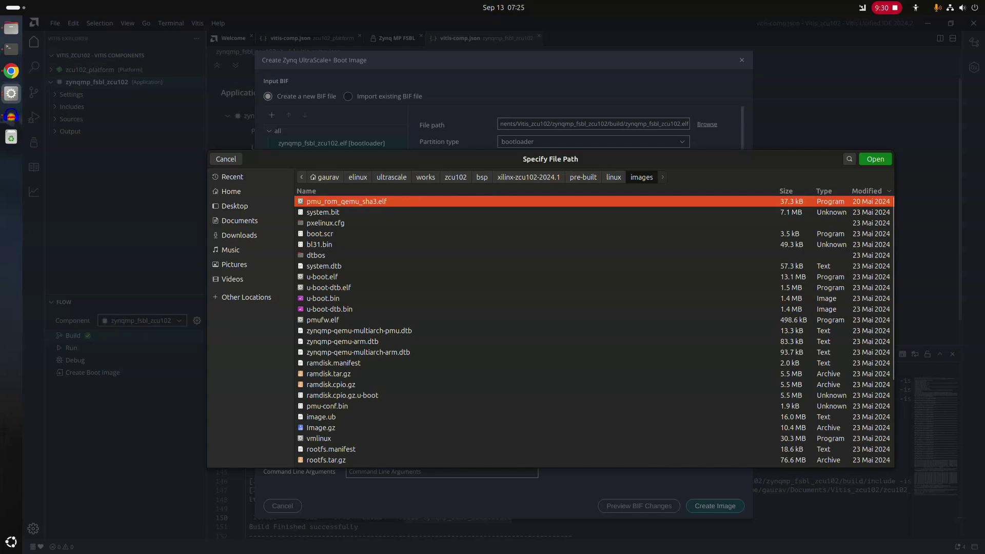
Step: Find pmufw.elf in the images folder and add it as a datafile partition with destination CPU pmu
{"action": "left_click", "coordinate": [328, 288]}
{"action": "type", "text": "pmu"}
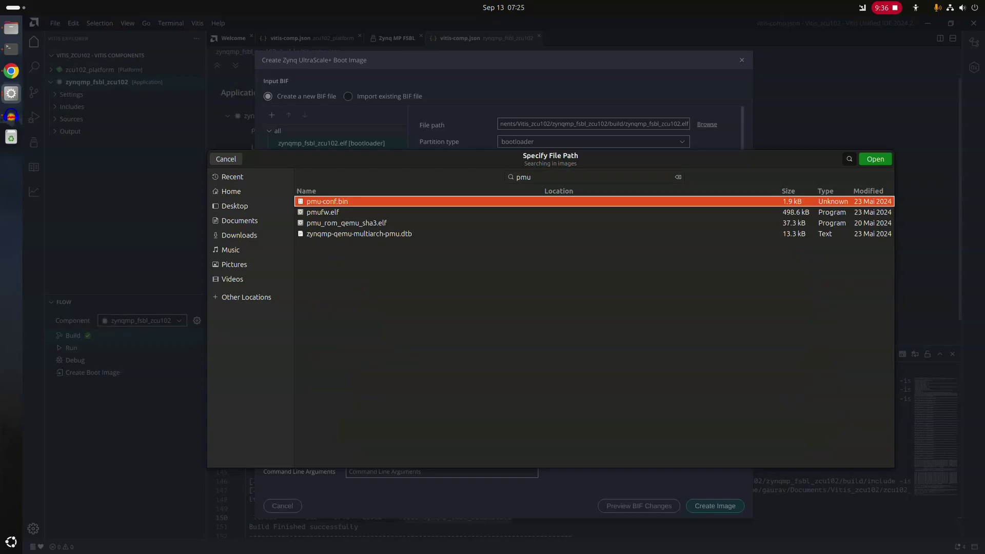
{"action": "left_click", "coordinate": [323, 212]}
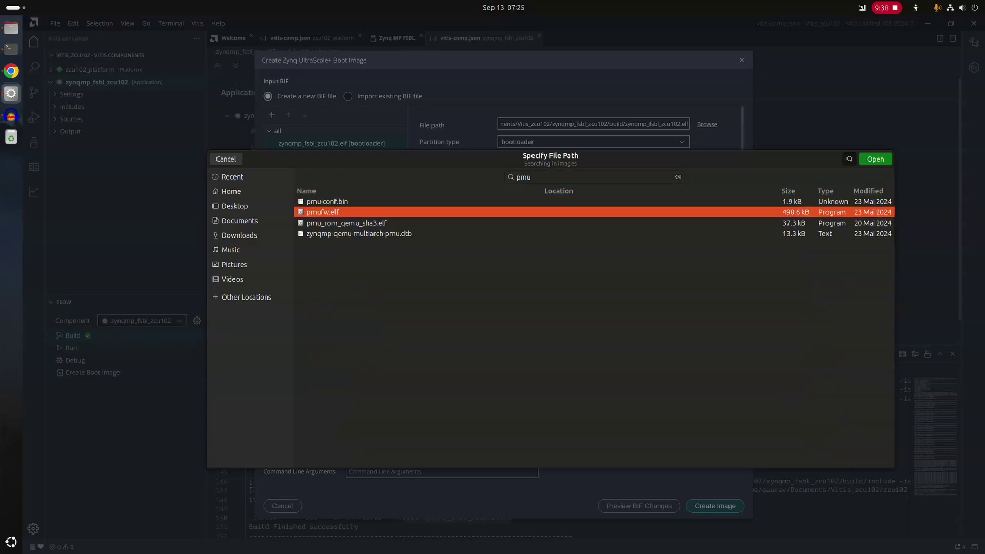
{"action": "key", "text": "Return"}
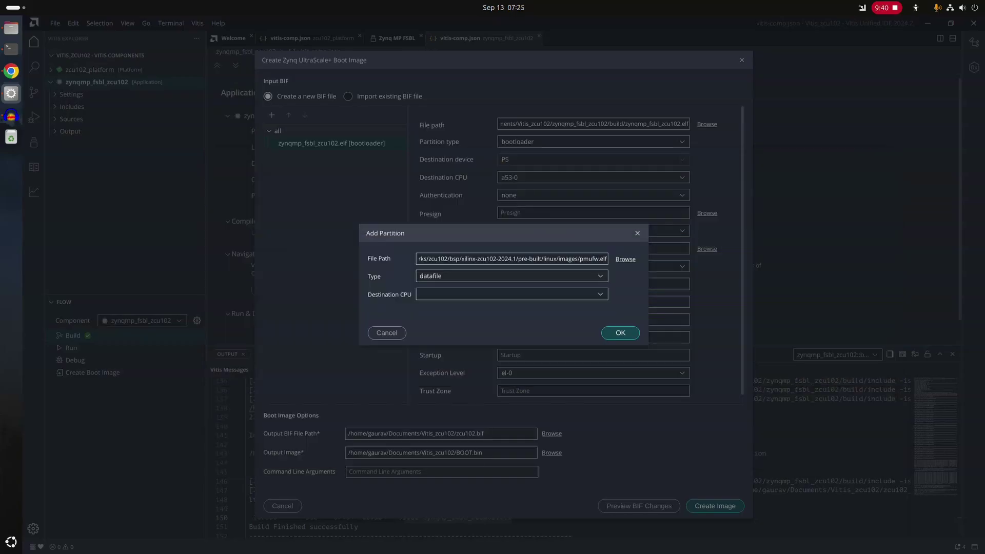
{"action": "left_click", "coordinate": [512, 293]}
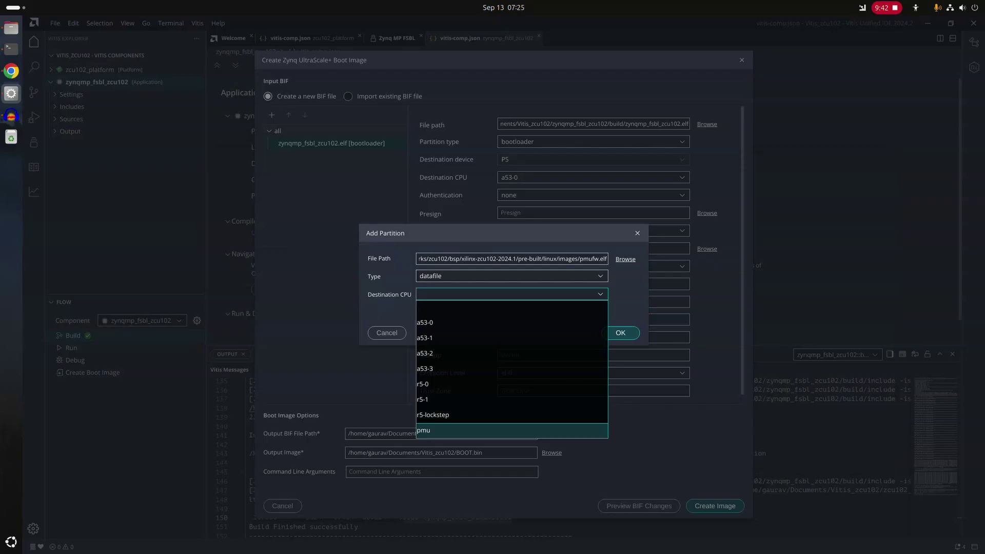
{"action": "left_click", "coordinate": [512, 431]}
{"action": "key", "text": "Return"}
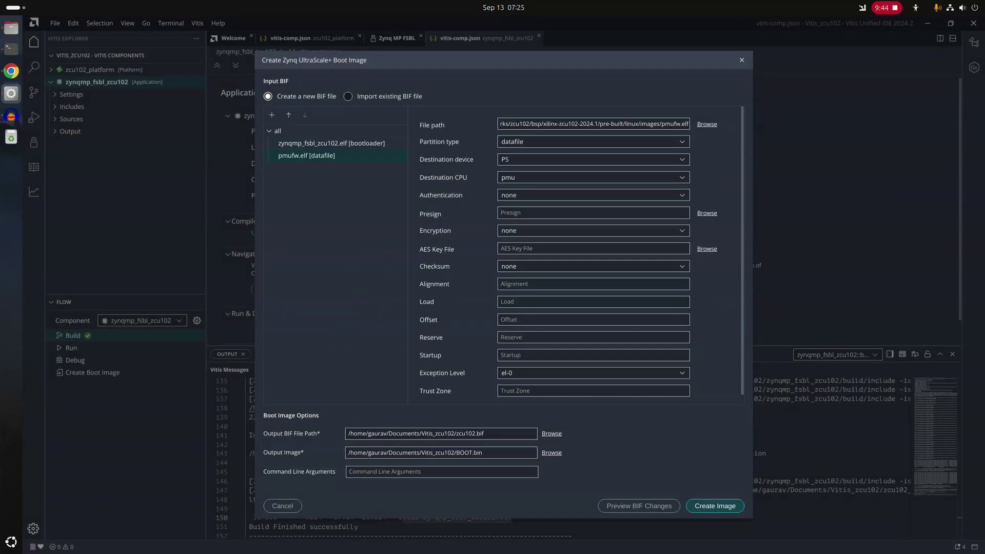
Step: Add bl31.elf from the BSP's pre-built images folder as a datafile partition with destination CPU a53-0
{"action": "left_click", "coordinate": [272, 115]}
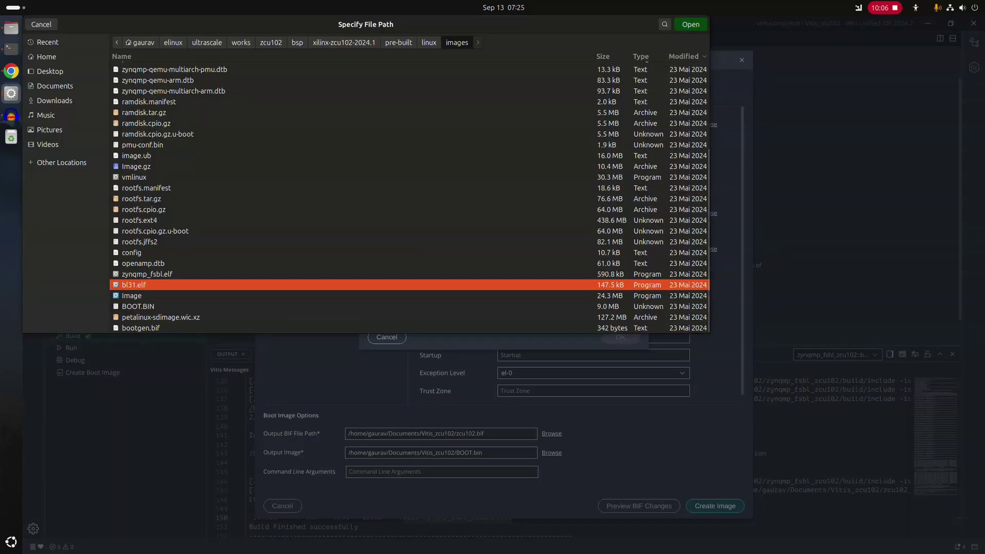
{"action": "left_click", "coordinate": [690, 25]}
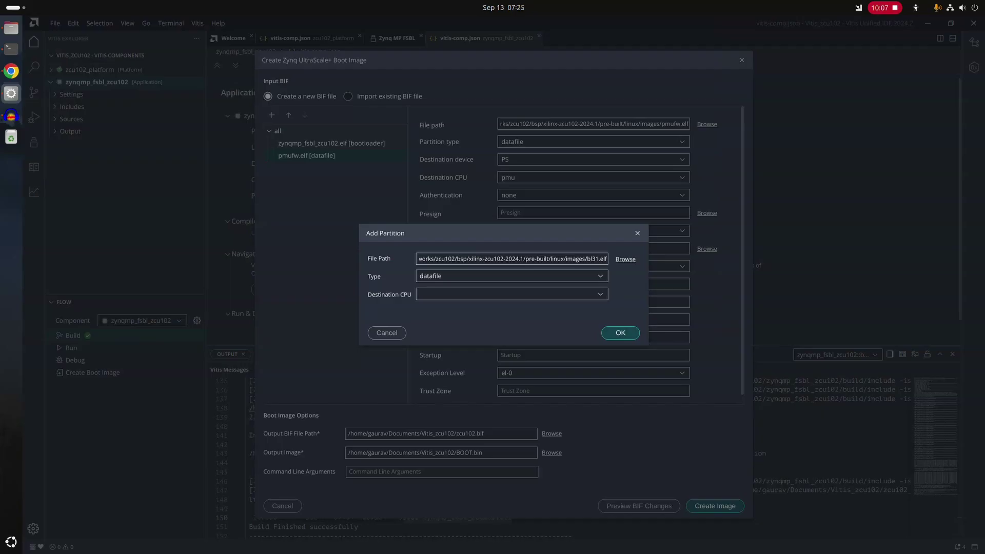
{"action": "left_click", "coordinate": [512, 294]}
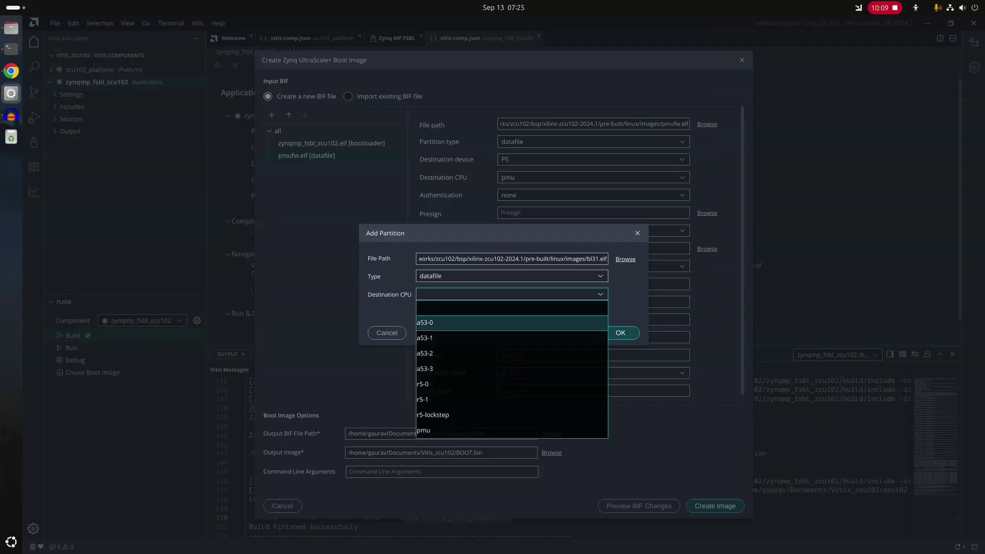
{"action": "left_click", "coordinate": [512, 323]}
{"action": "key", "text": "Return"}
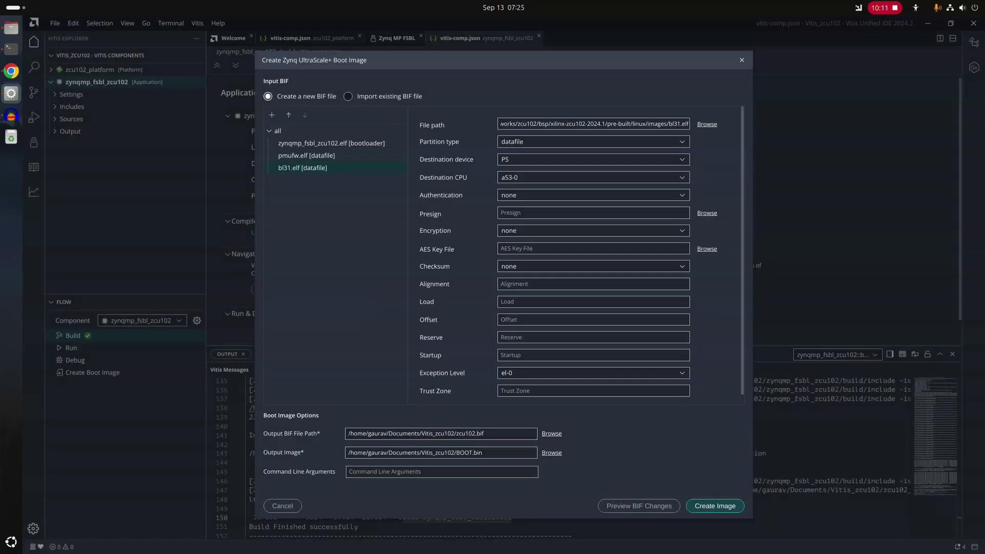
Step: Add u-boot.elf and system.dtb from the BSP's pre-built images folder as datafile partitions with destination CPU a53-0
{"action": "left_click", "coordinate": [272, 115]}
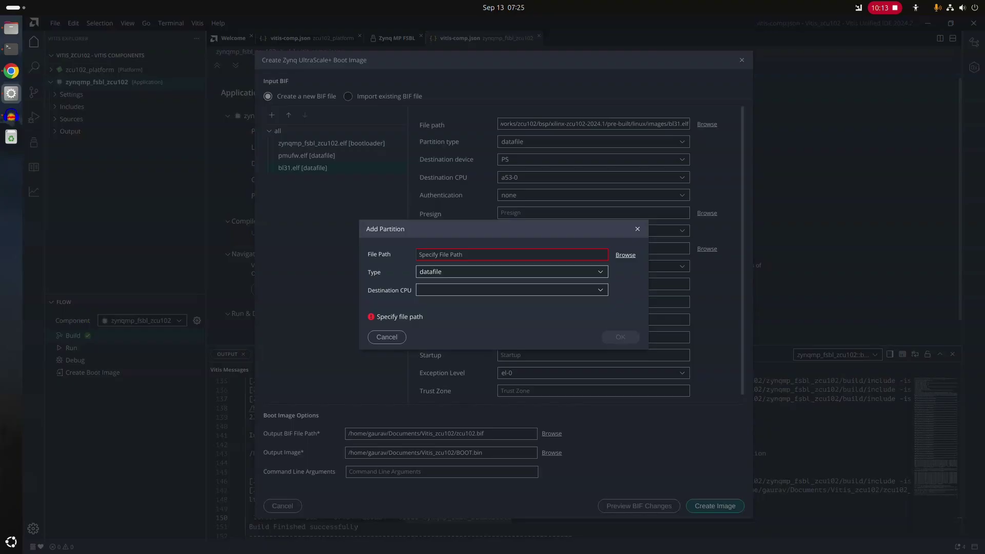
{"action": "left_click", "coordinate": [625, 255]}
{"action": "left_click", "coordinate": [626, 255]}
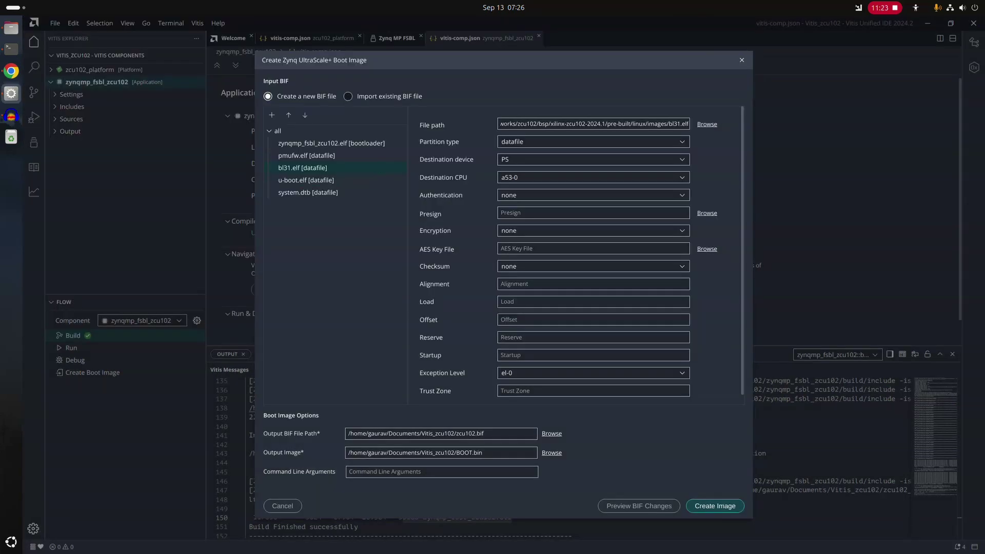
Step: Set the exception level of the bl31.elf partition to el-3 and of the u-boot.elf partition to el-2
{"action": "mouse_move", "coordinate": [339, 167]}
{"action": "left_click", "coordinate": [594, 372]}
{"action": "left_click", "coordinate": [593, 432]}
{"action": "left_click", "coordinate": [318, 180]}
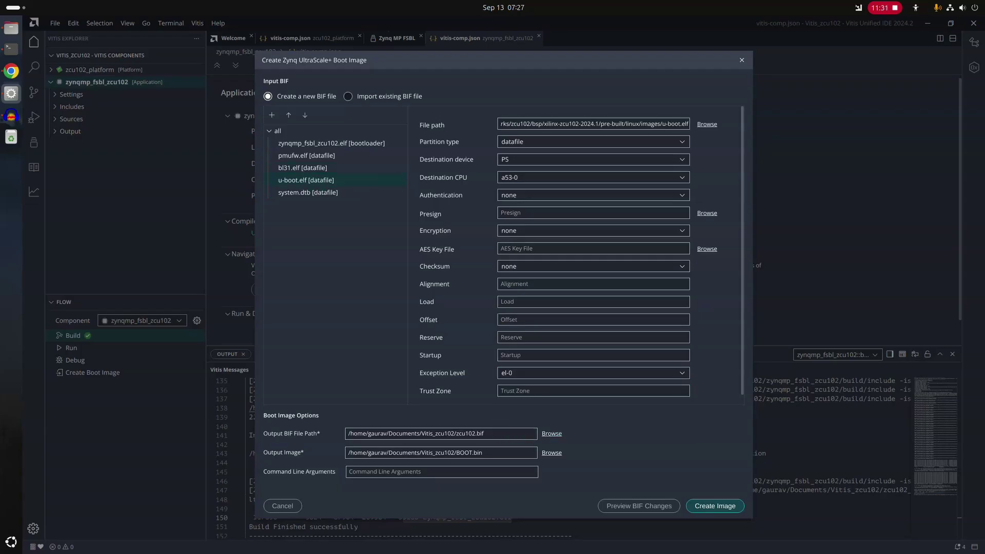
{"action": "left_click", "coordinate": [593, 373]}
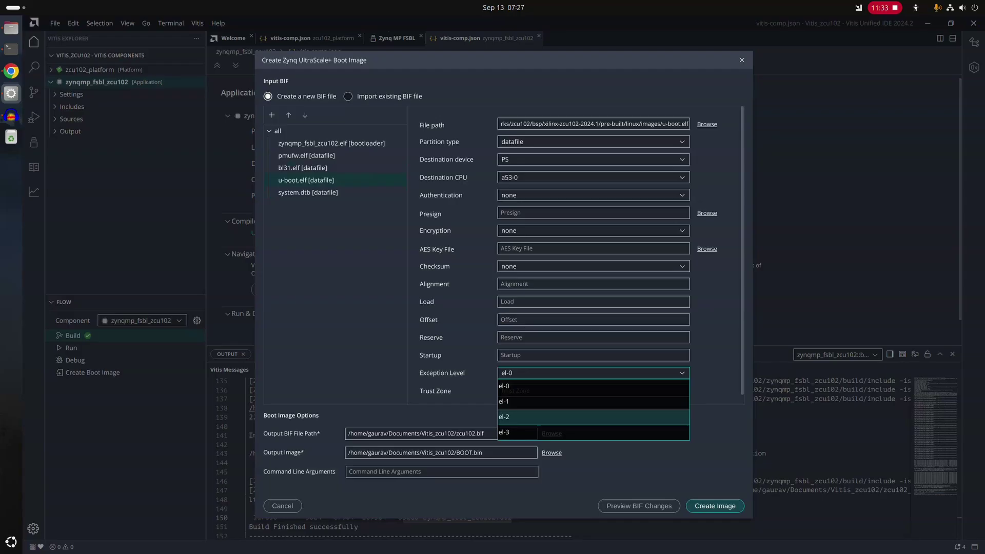
{"action": "left_click", "coordinate": [594, 417]}
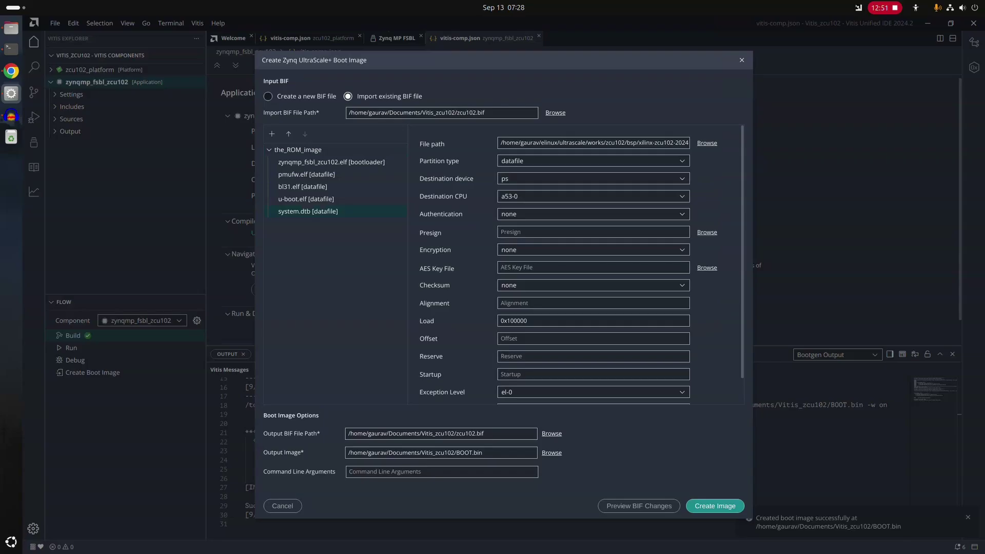
Step: Create the boot image BOOT.bin from zcu102.bif and check the Bootgen output for the command used and the result
{"action": "left_click", "coordinate": [715, 506]}
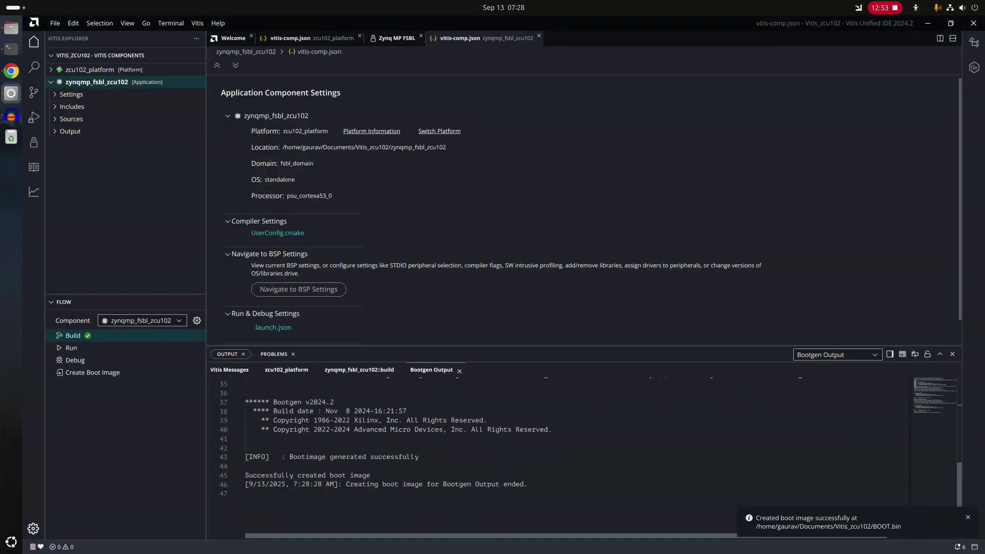
{"action": "left_click_drag", "start_coordinate": [275, 405], "coordinate": [609, 405]}
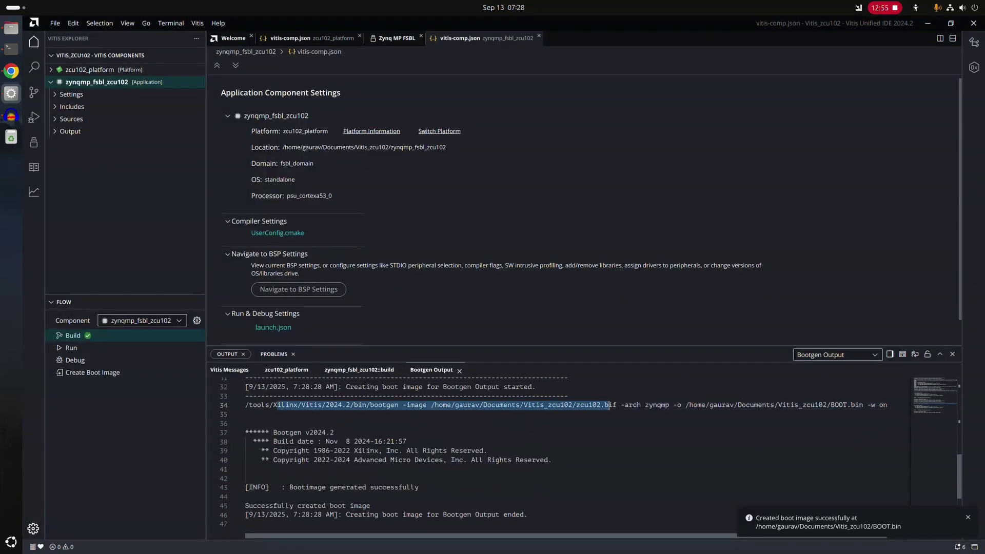
{"action": "left_click_drag", "start_coordinate": [419, 487], "coordinate": [262, 487]}
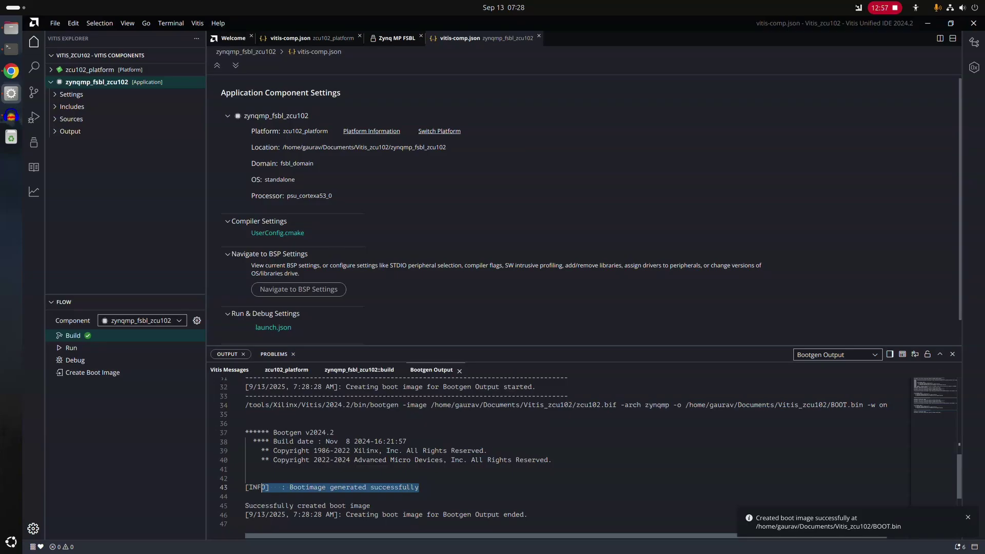
Step: Switch to the file manager and view the Vitis_zcu102 folder with BOOT.bin in an enlarged window
{"action": "left_click", "coordinate": [10, 28]}
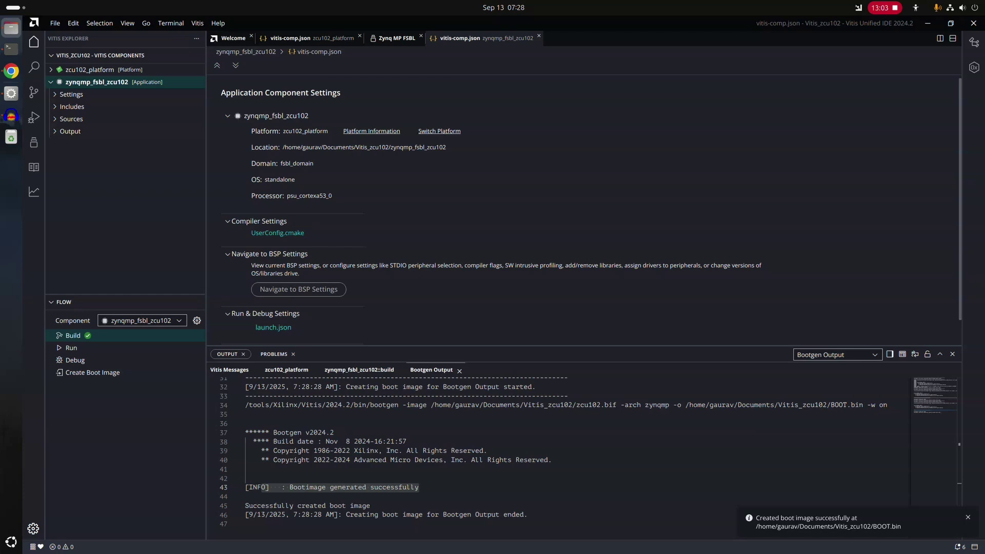
{"action": "left_click_drag", "start_coordinate": [984, 185], "coordinate": [984, 187]}
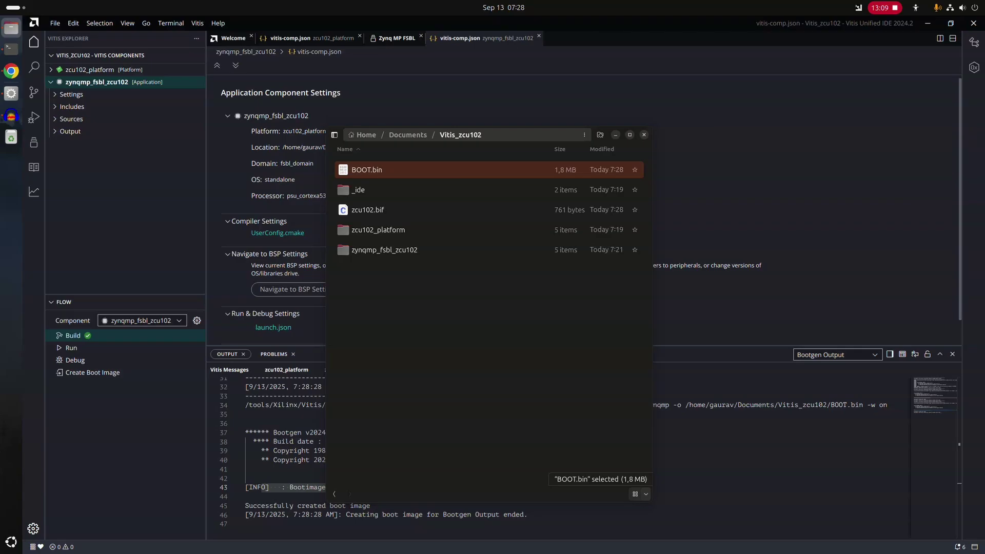
{"action": "left_click_drag", "start_coordinate": [653, 503], "coordinate": [940, 351]}
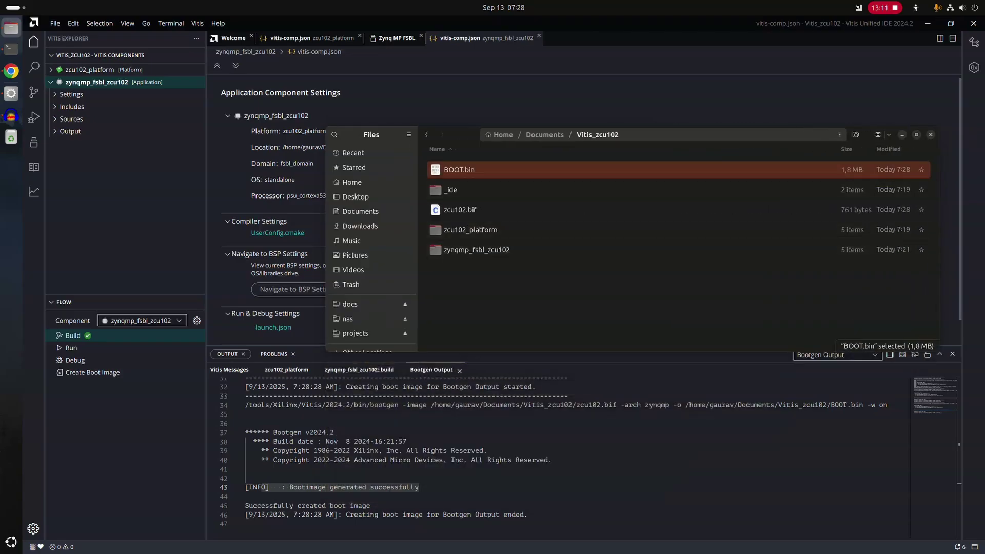
{"action": "left_click_drag", "start_coordinate": [463, 135], "coordinate": [361, 187]}
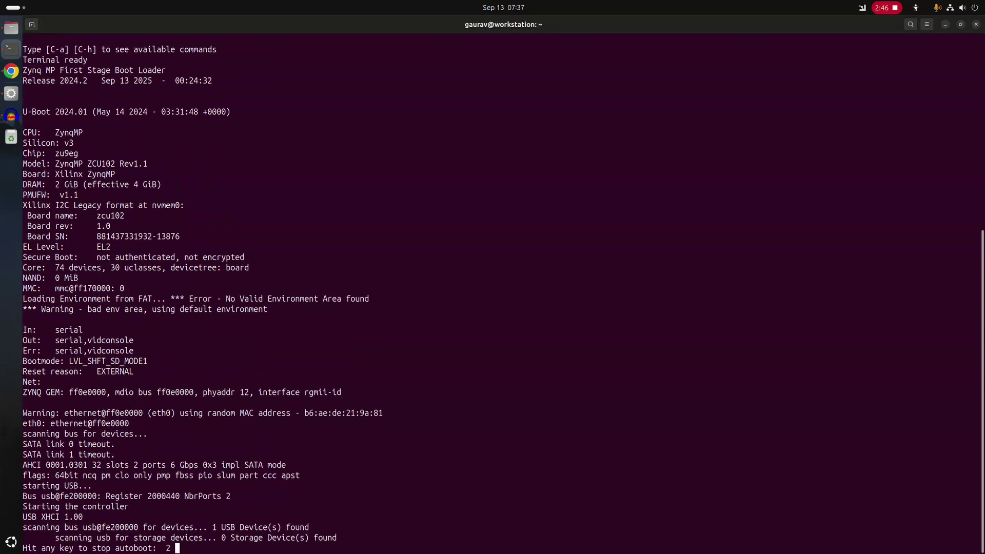
Step: Examine the board's serial boot log in the terminal, focusing on the First Stage Boot Loader and U-Boot sections
{"action": "scroll", "coordinate": [502, 292], "scroll_direction": "up", "scroll_amount": 3}
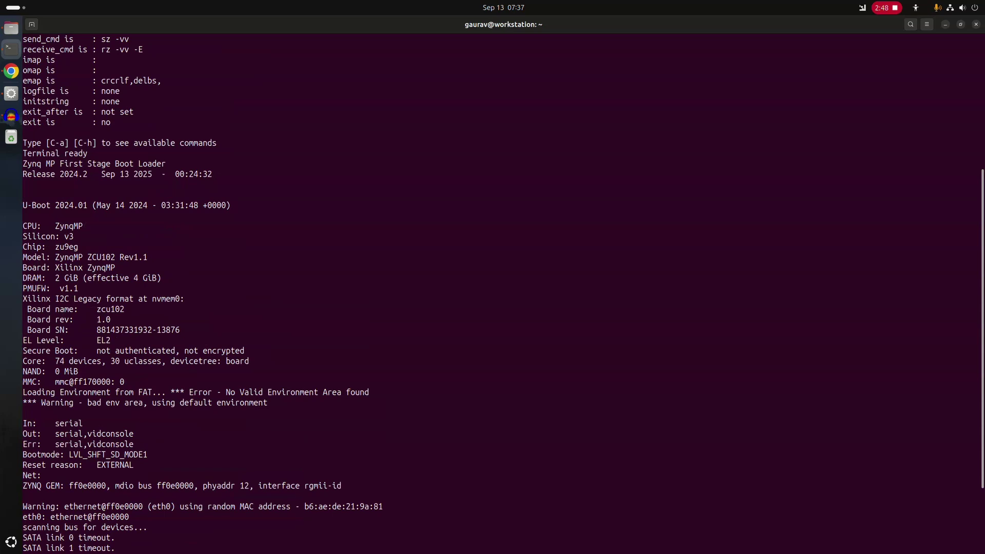
{"action": "left_click_drag", "start_coordinate": [24, 163], "coordinate": [513, 174]}
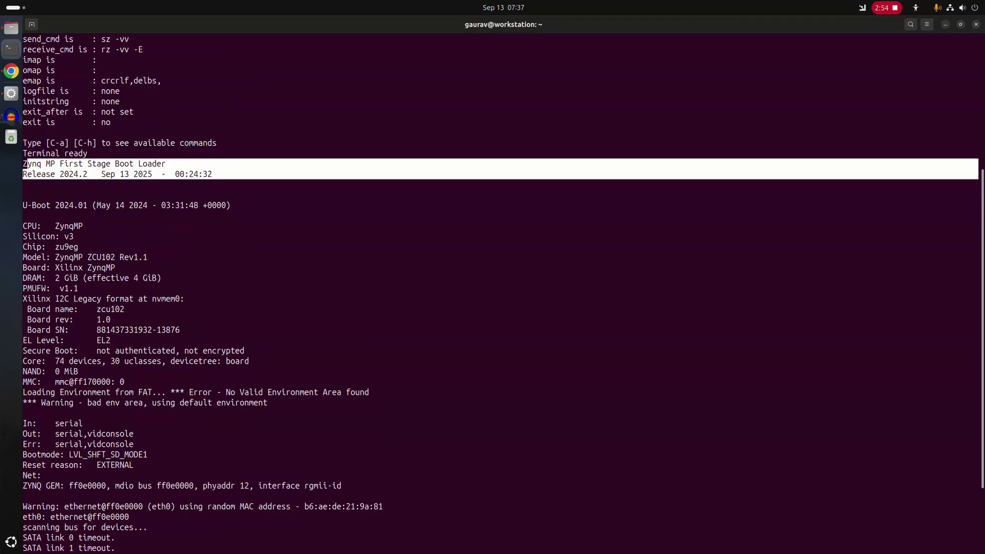
{"action": "left_click_drag", "start_coordinate": [23, 206], "coordinate": [134, 392]}
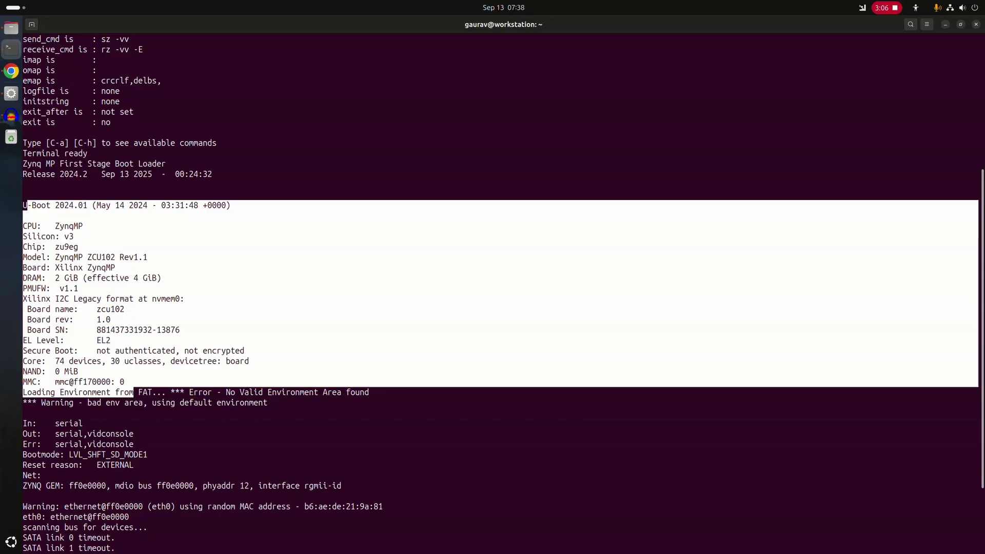
{"action": "left_click_drag", "start_coordinate": [23, 154], "coordinate": [231, 174]}
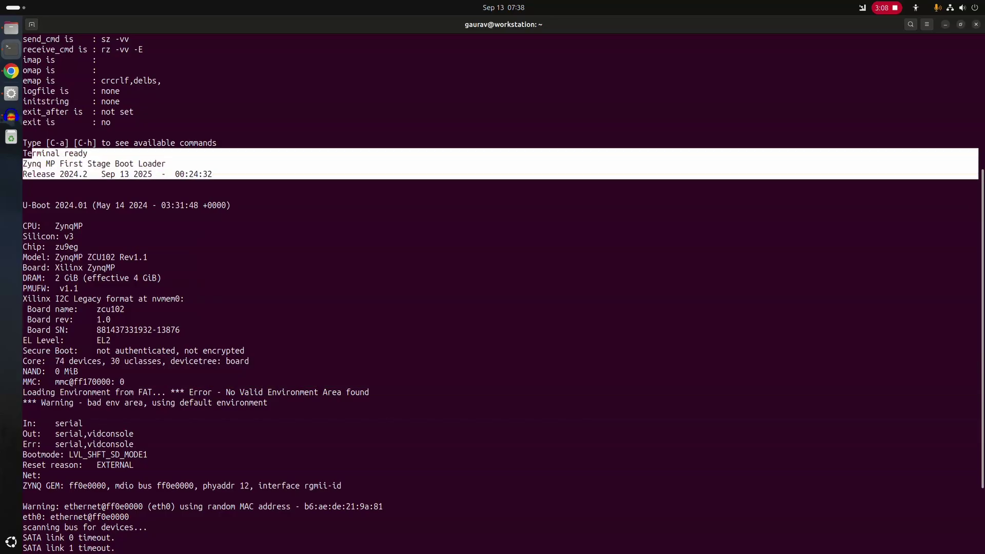